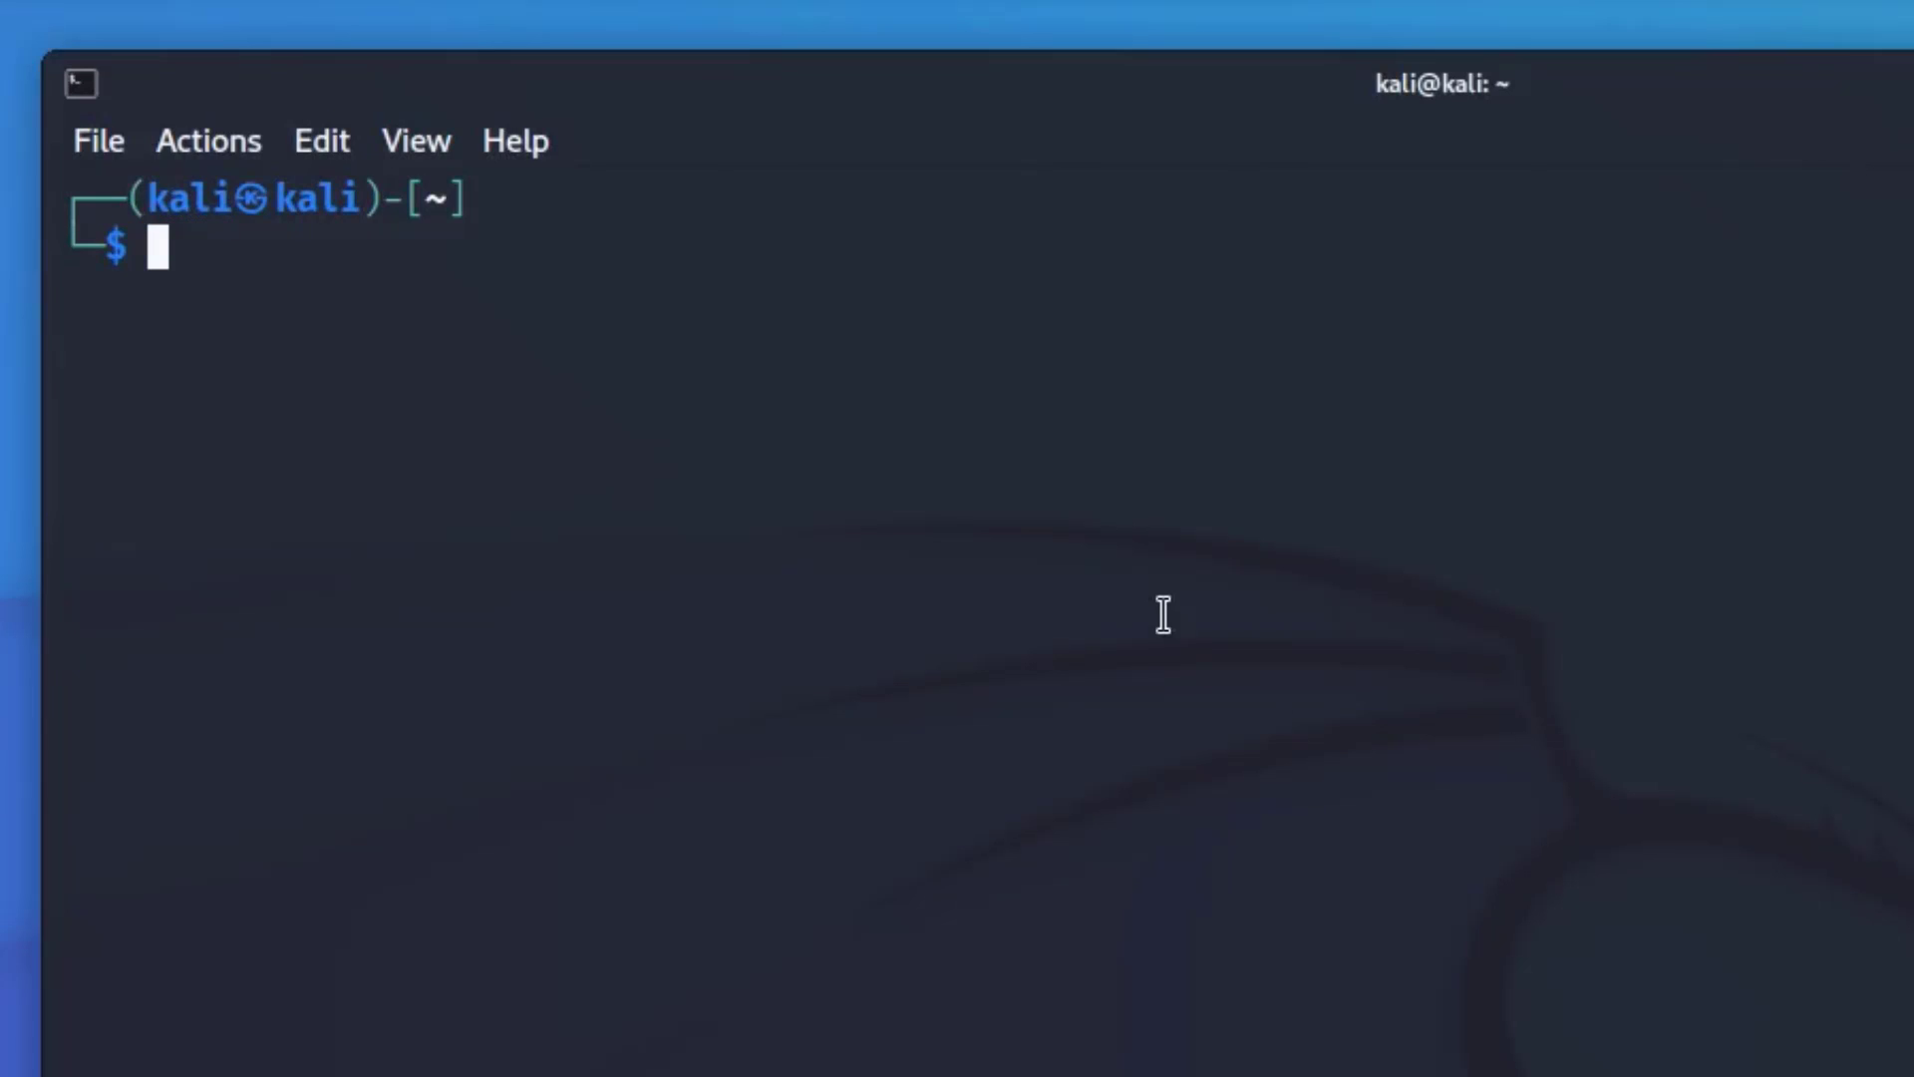
{"action": "type", "text": "su - roo"}
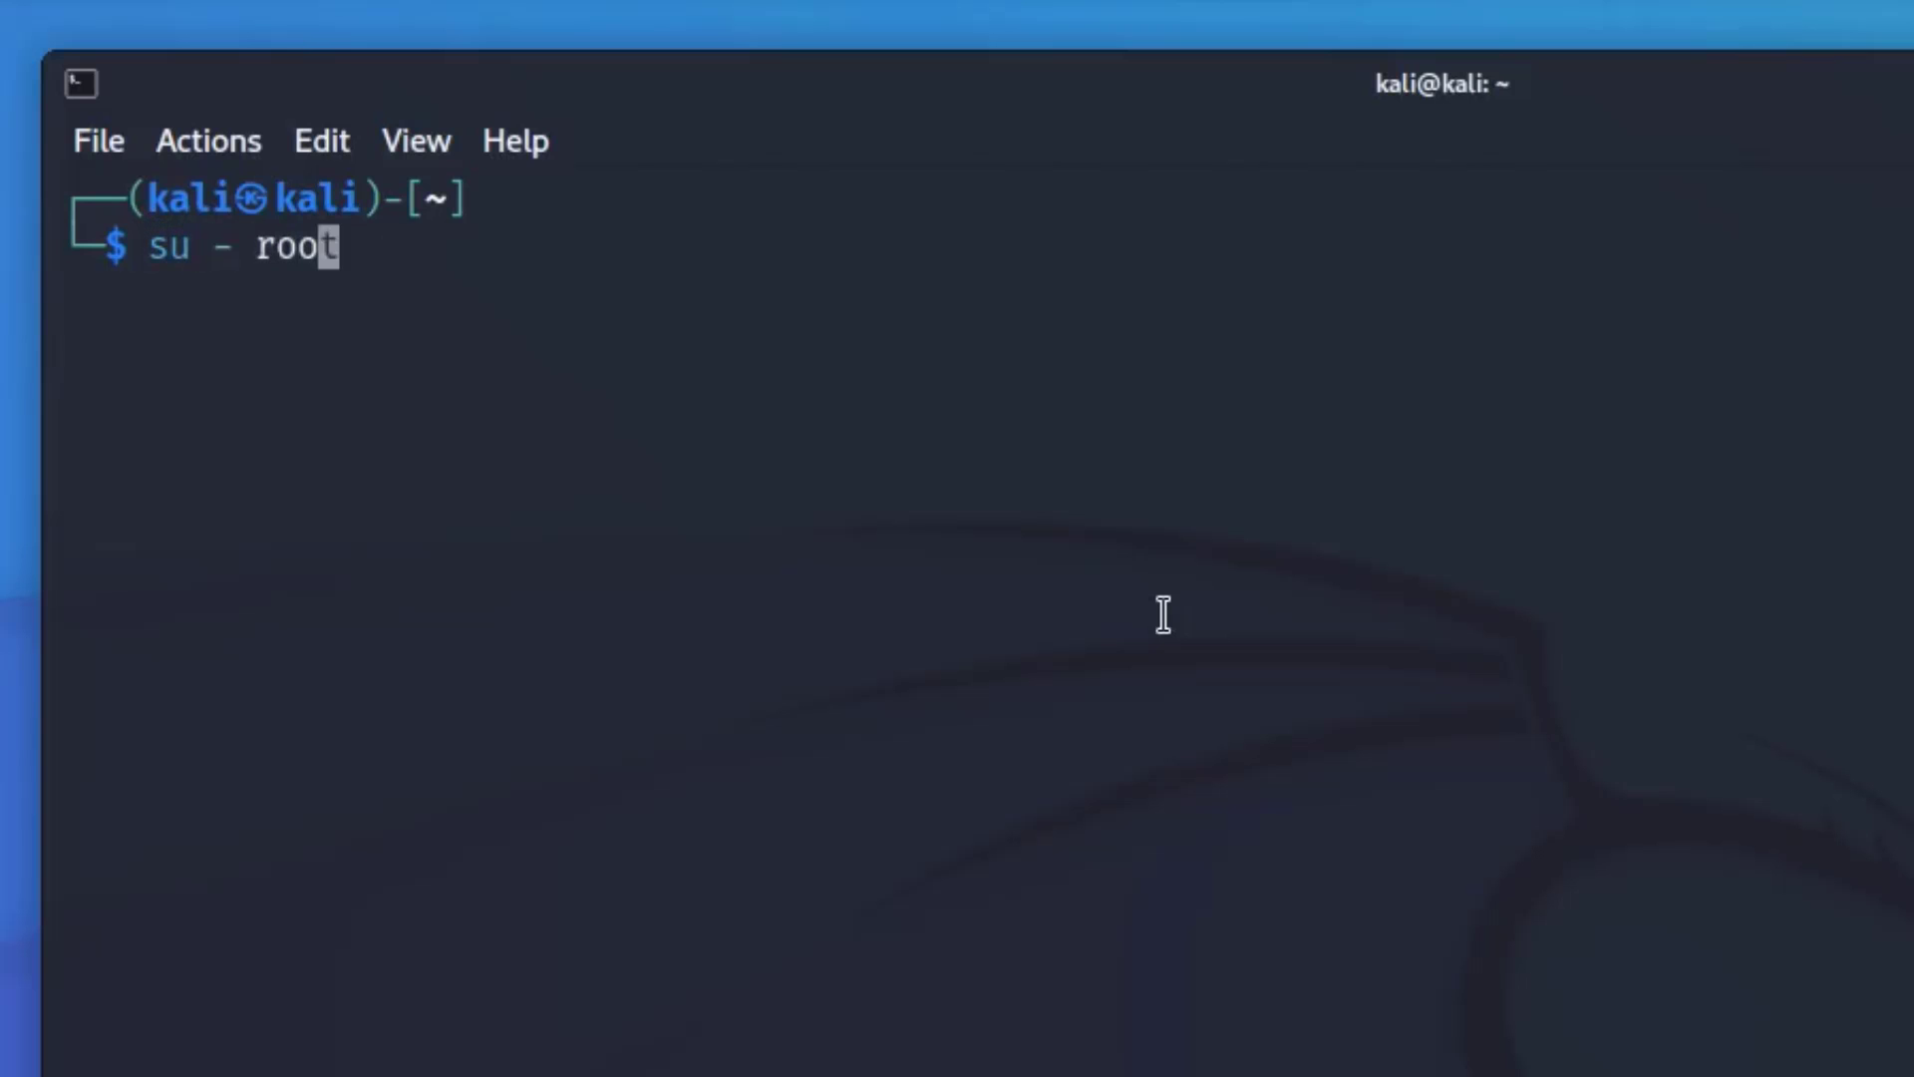
{"action": "type", "text": "t"}
Attempt su -l root twice with guessed passwords, fail, and clear the screen.
{"action": "key", "text": "Return"}
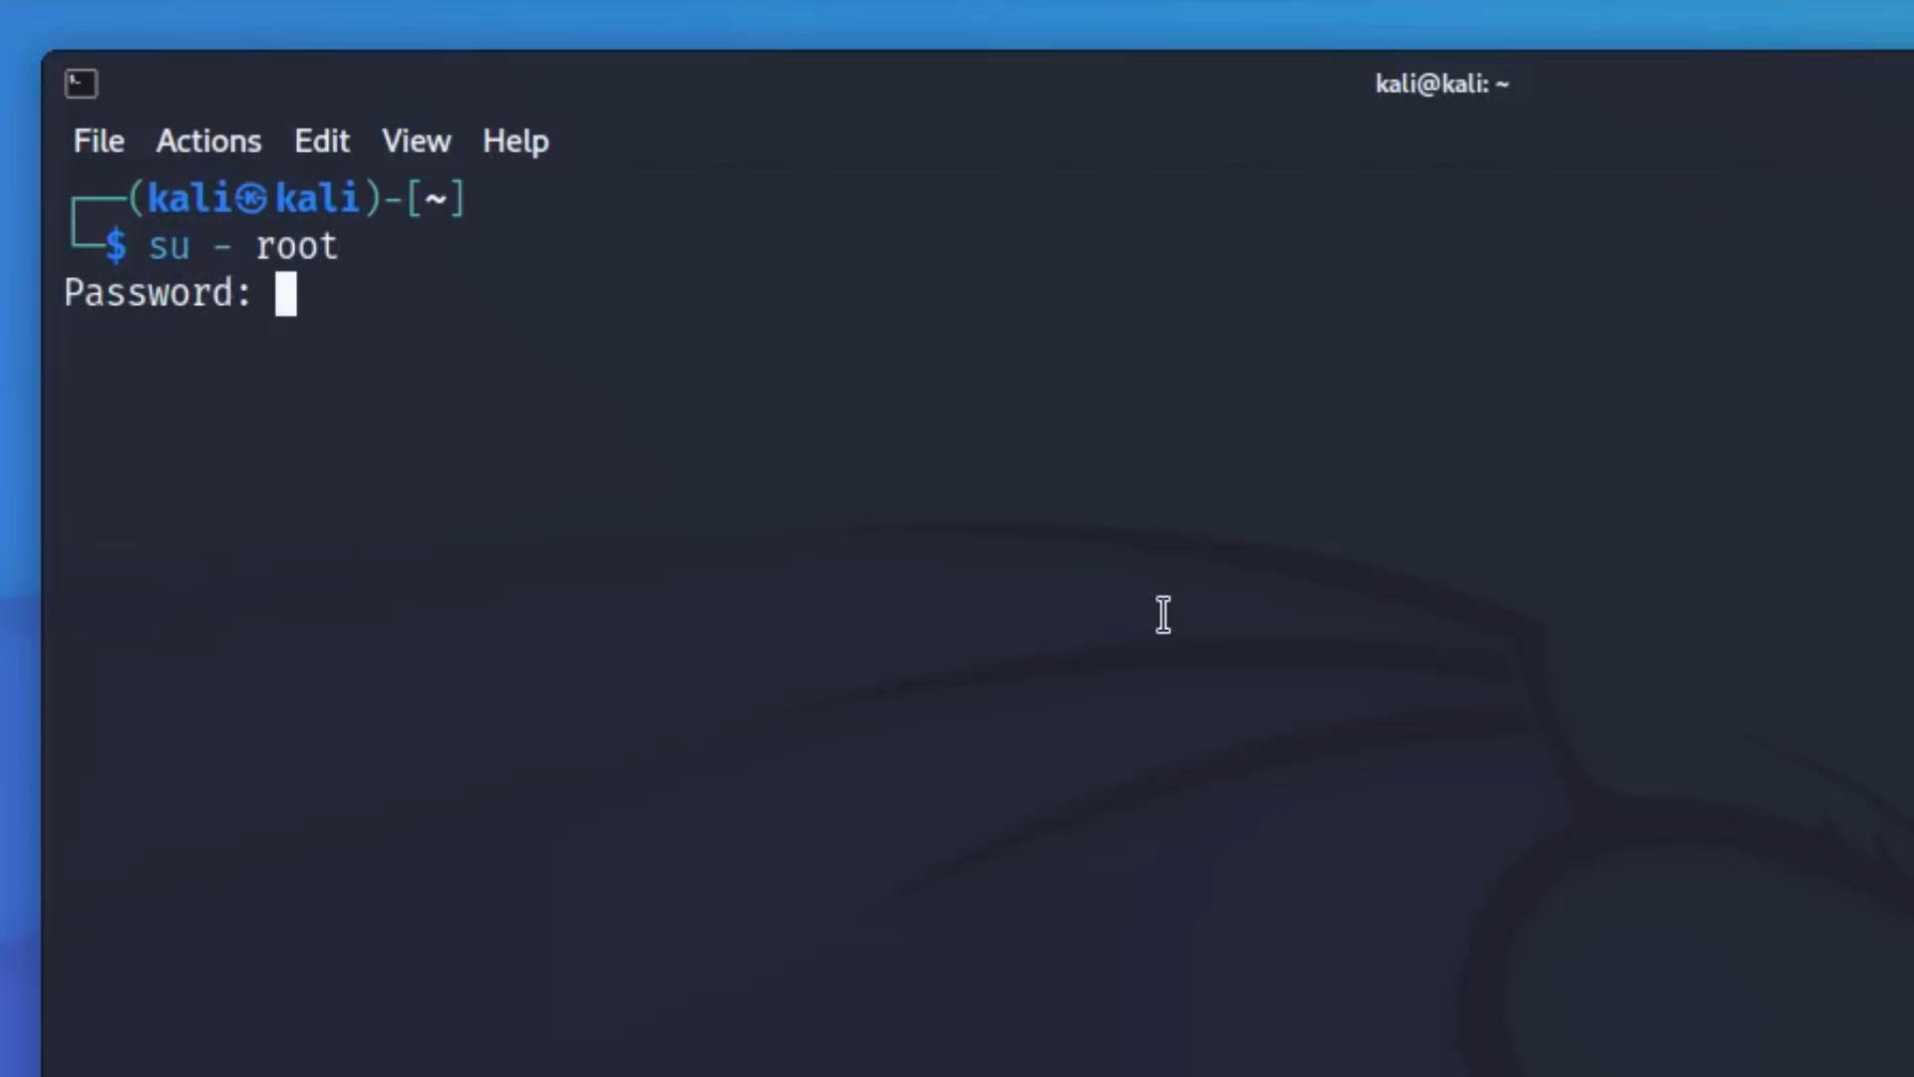
{"action": "type", "text": "root"}
{"action": "key", "text": "Return"}
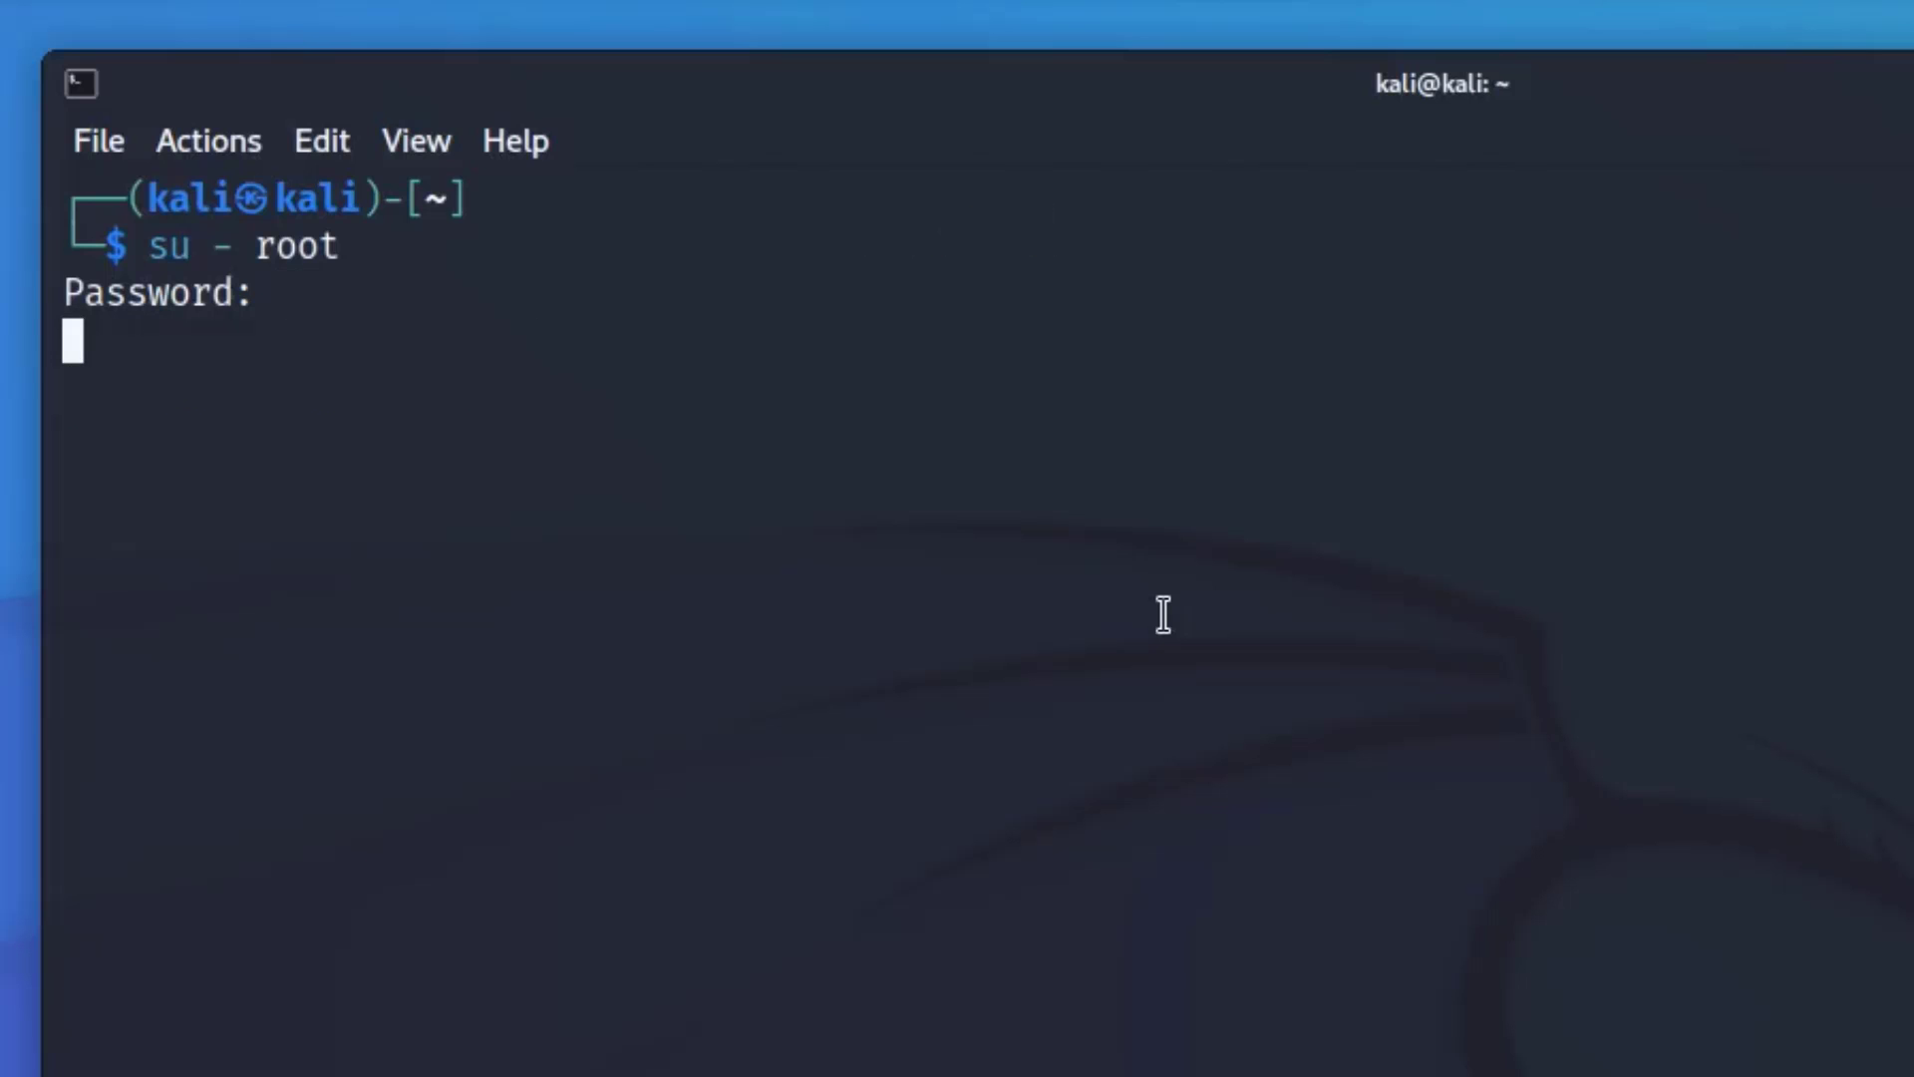
{"action": "key", "text": "Up"}
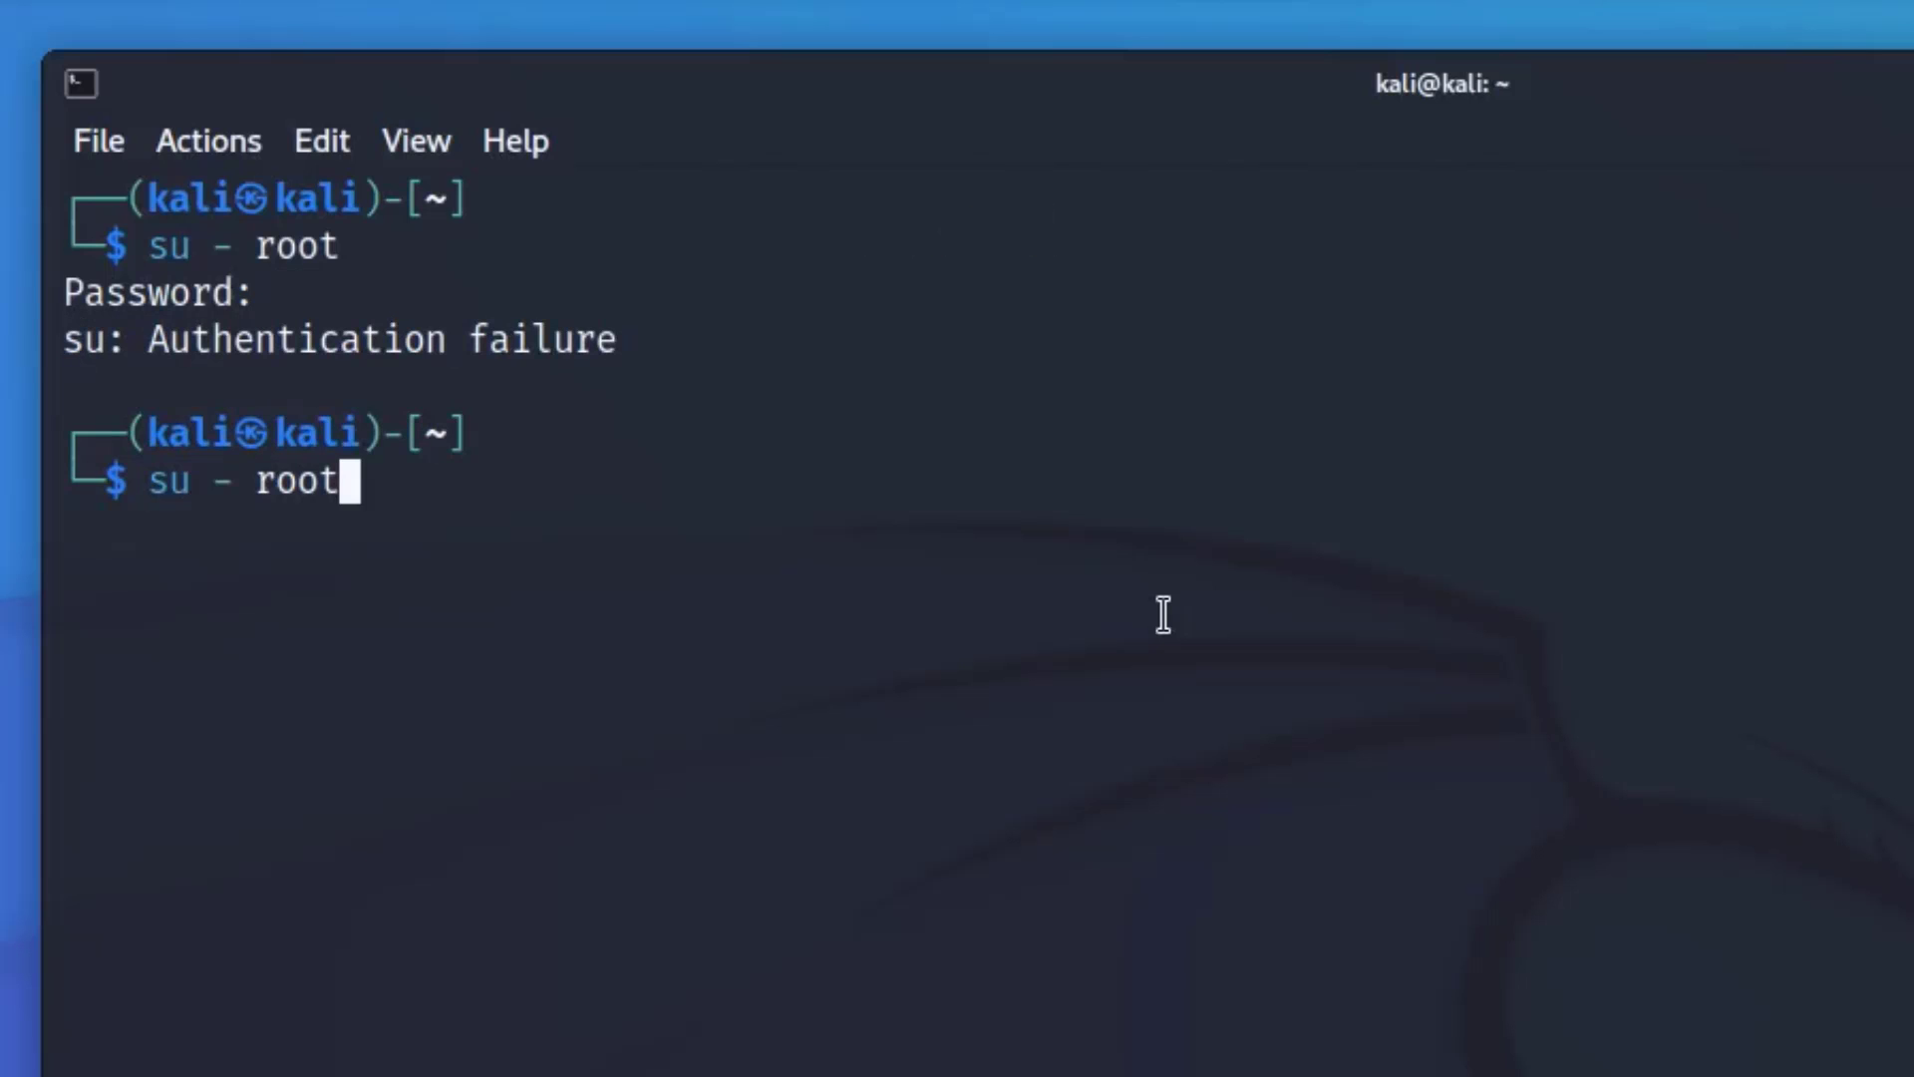
{"action": "key", "text": "Return"}
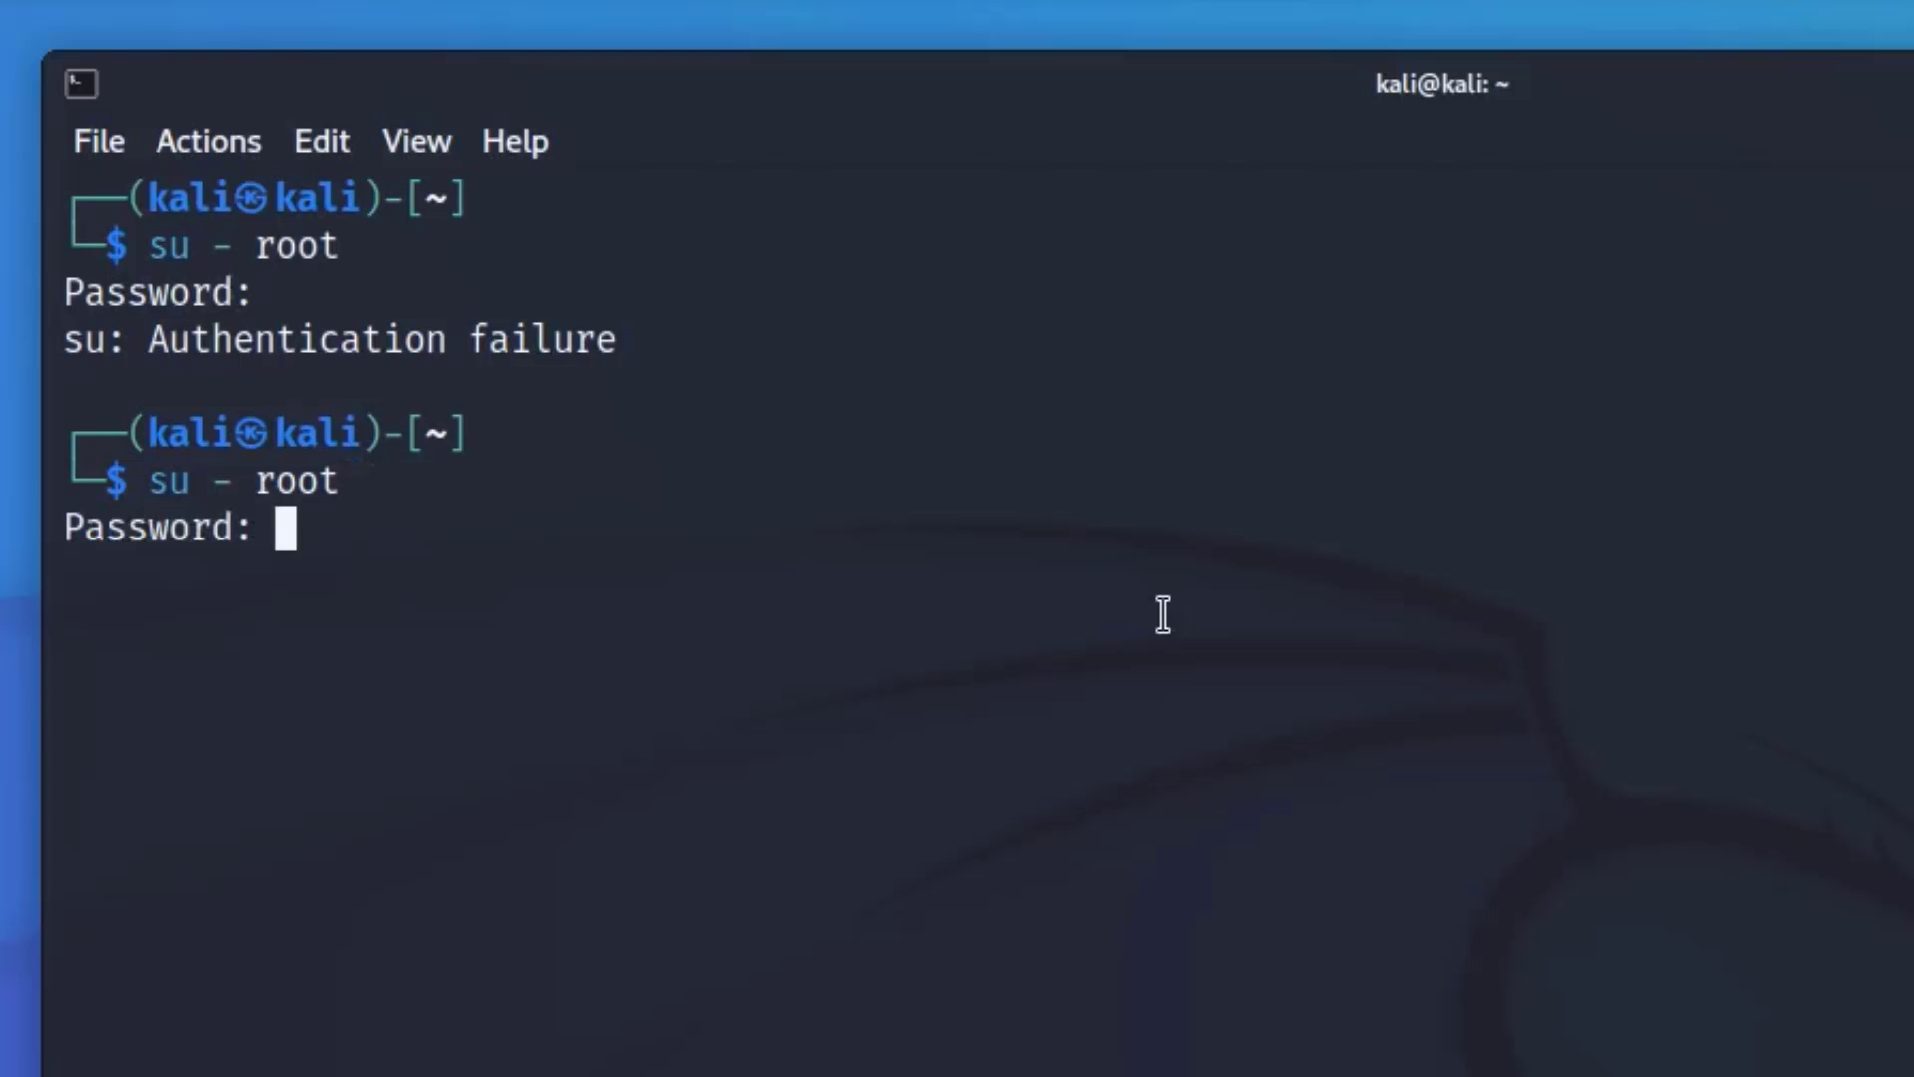
{"action": "type", "text": "toor"}
{"action": "key", "text": "Return"}
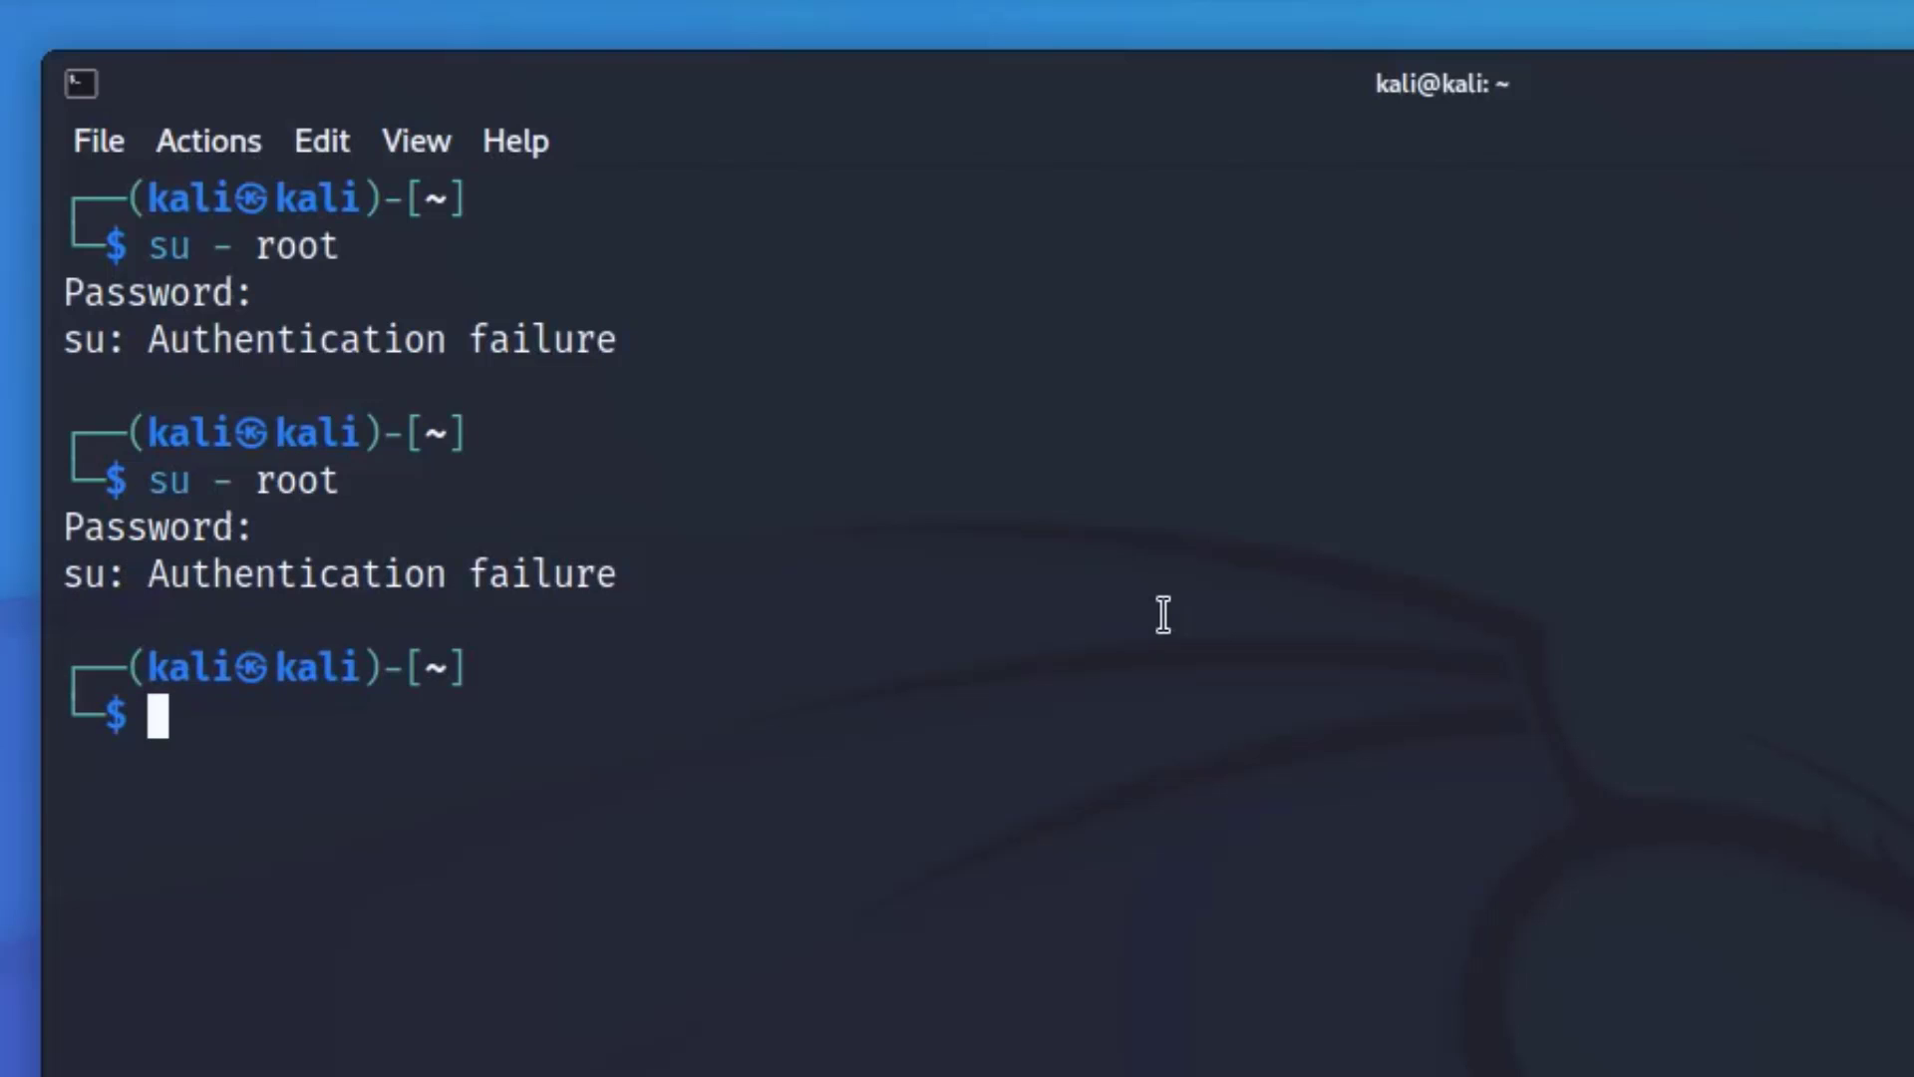
{"action": "key", "text": "ctrl+l"}
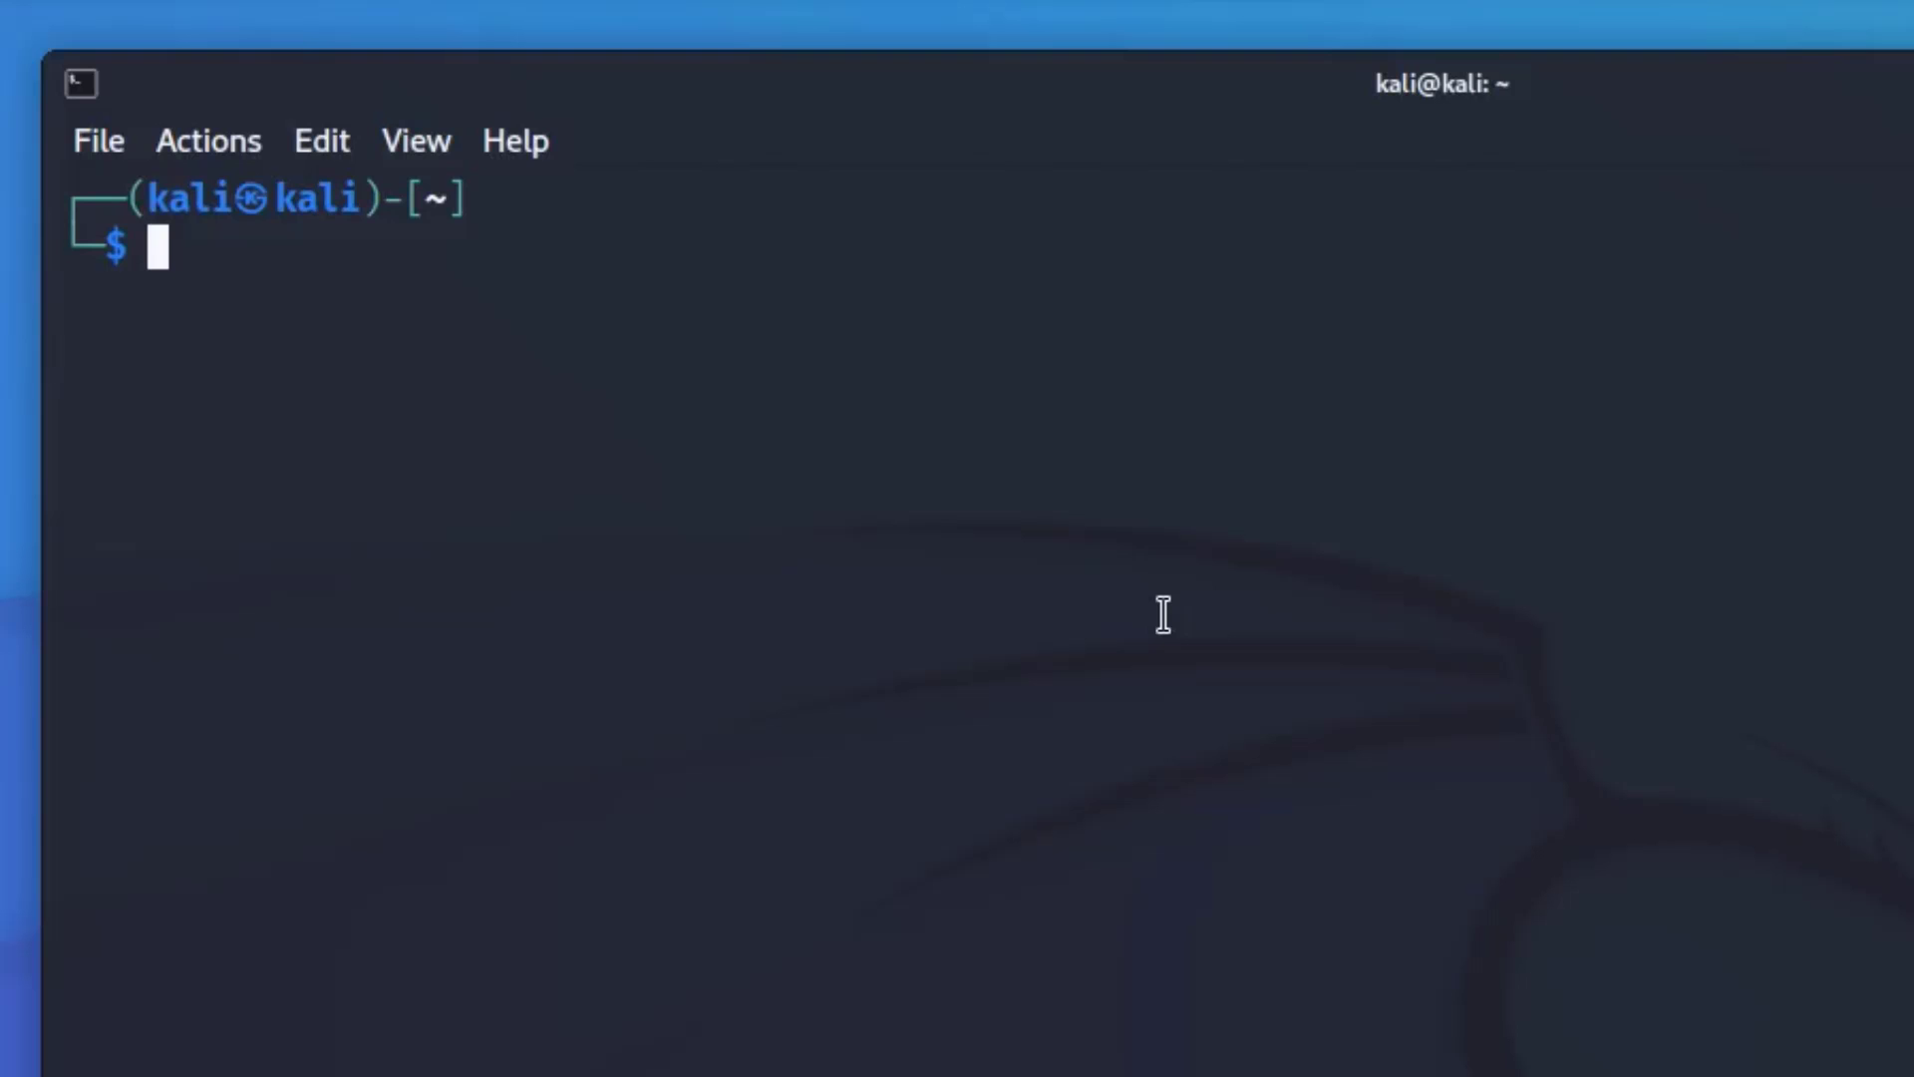
{"action": "type", "text": "sudo"}
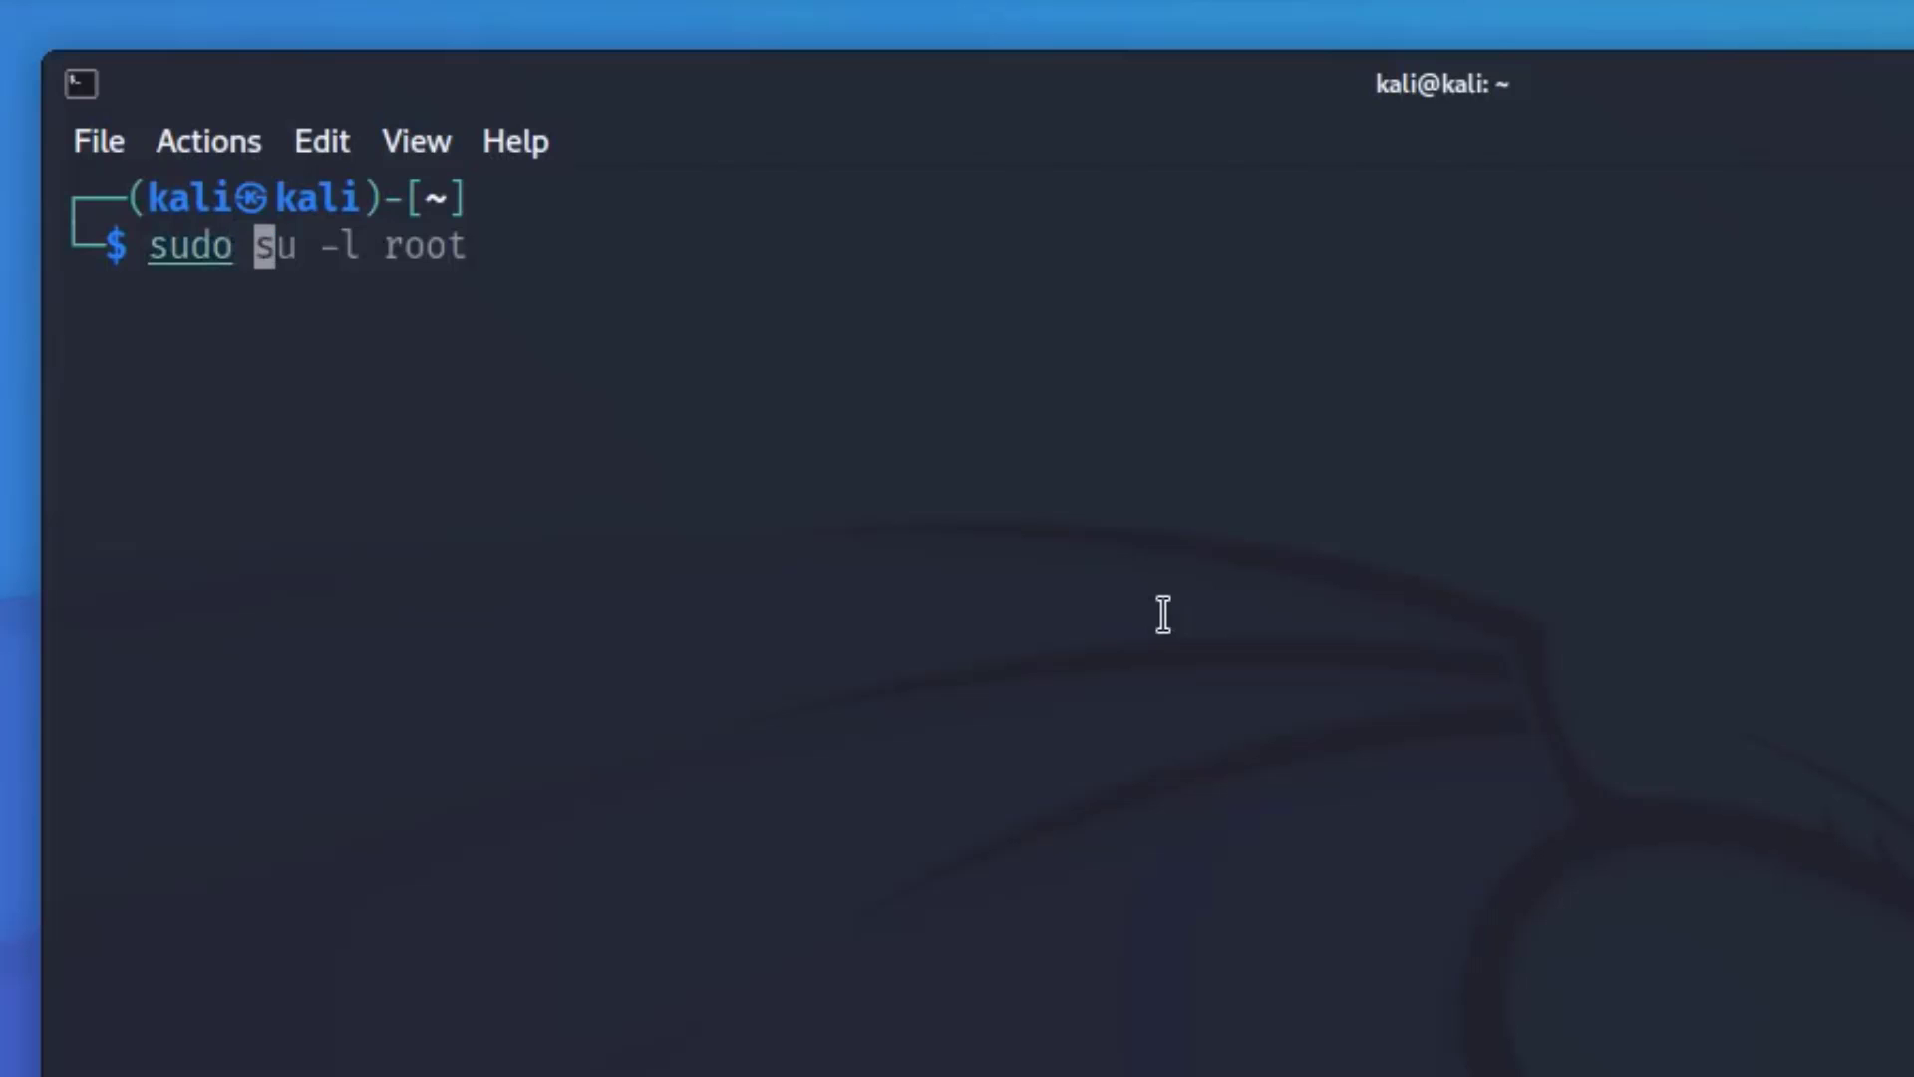
{"action": "type", "text": "su -l root"}
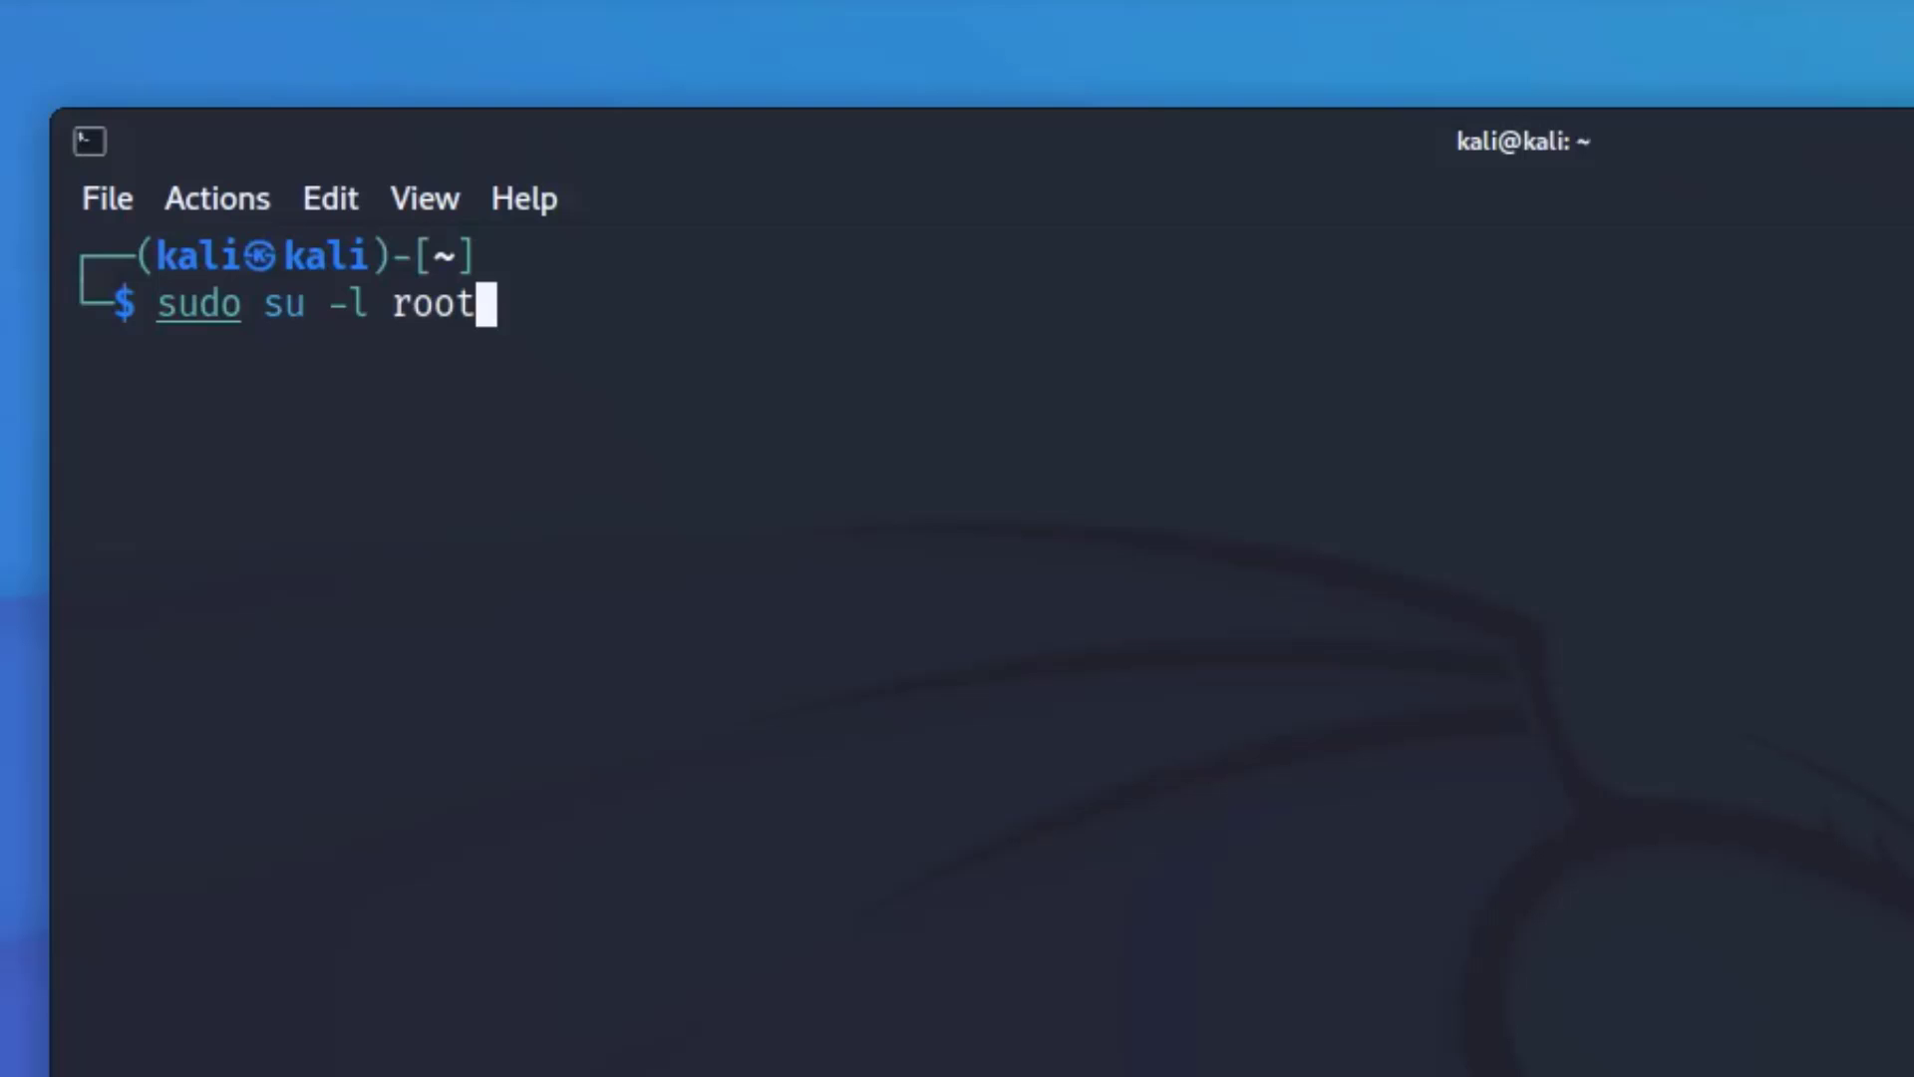
Run sudo su -l root and authenticate with the kali user's password.
{"action": "key", "text": "Return"}
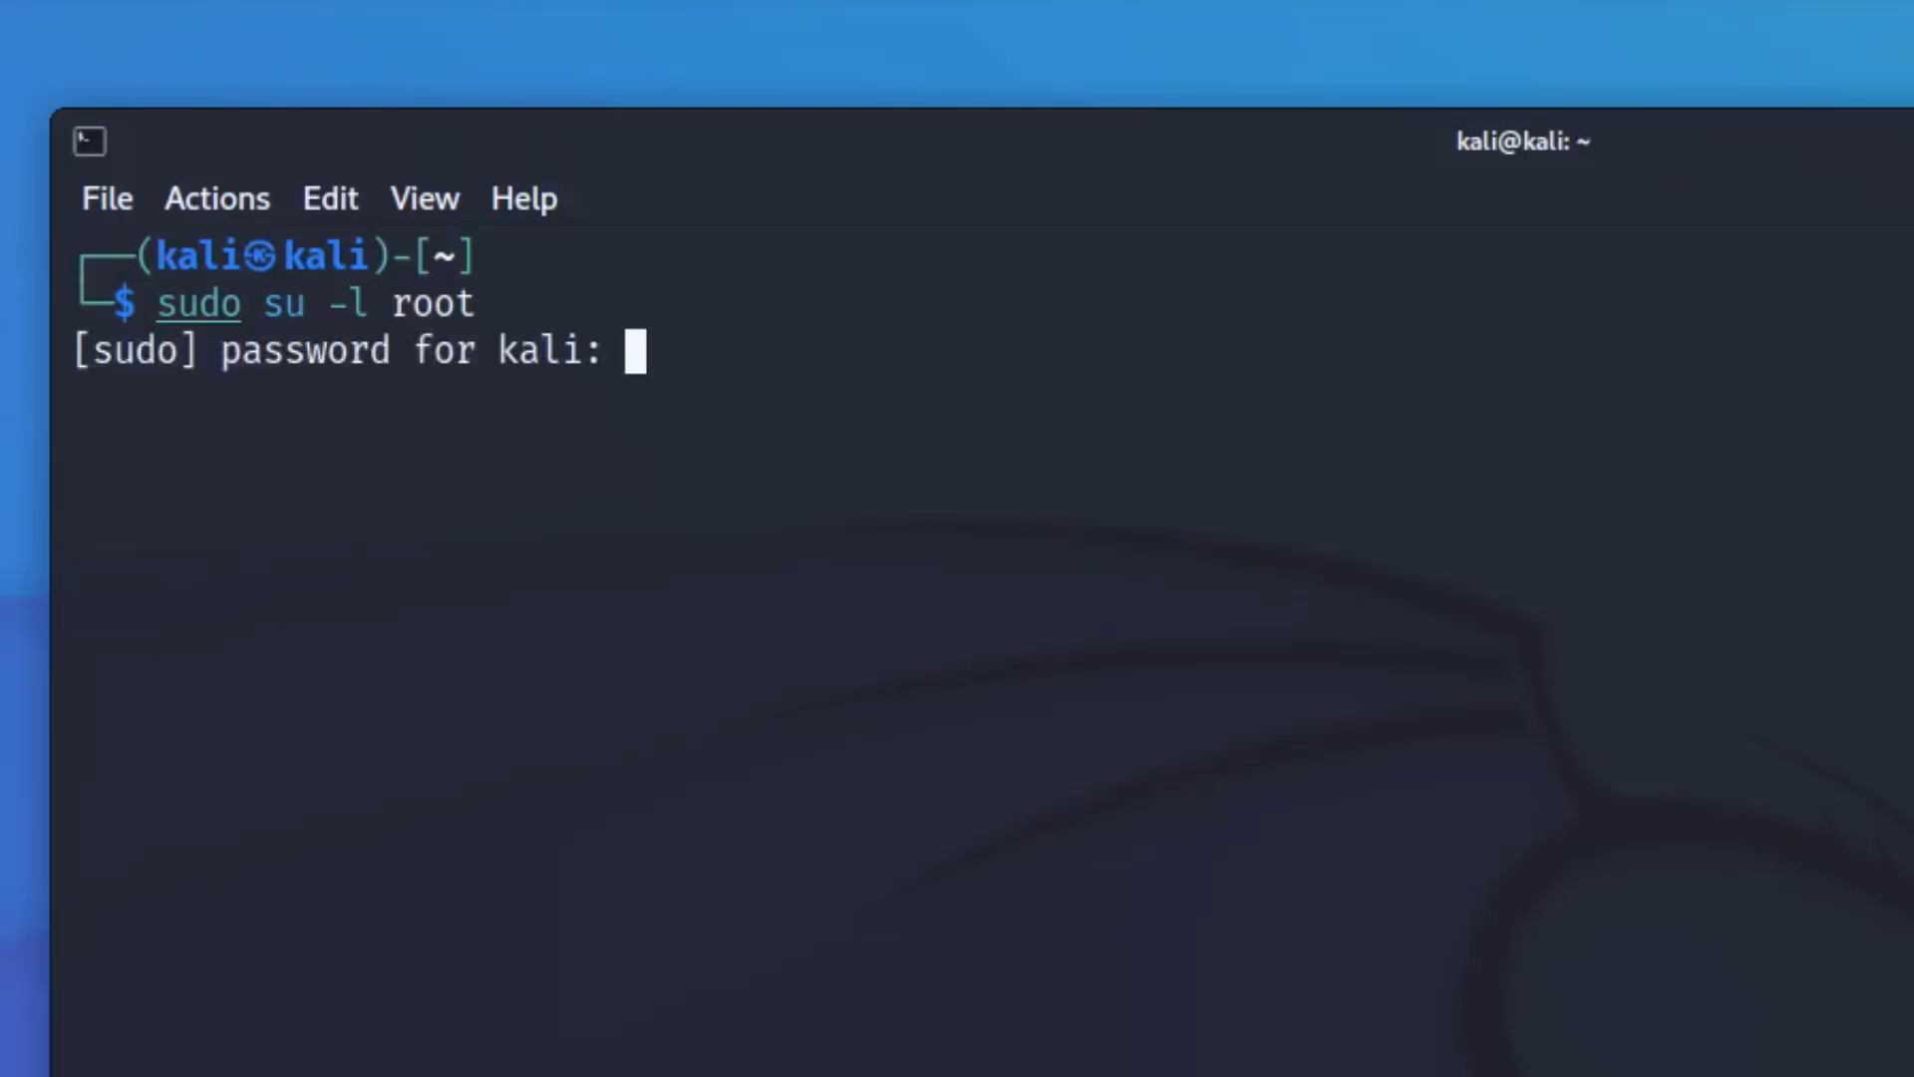
{"action": "key", "text": "Return"}
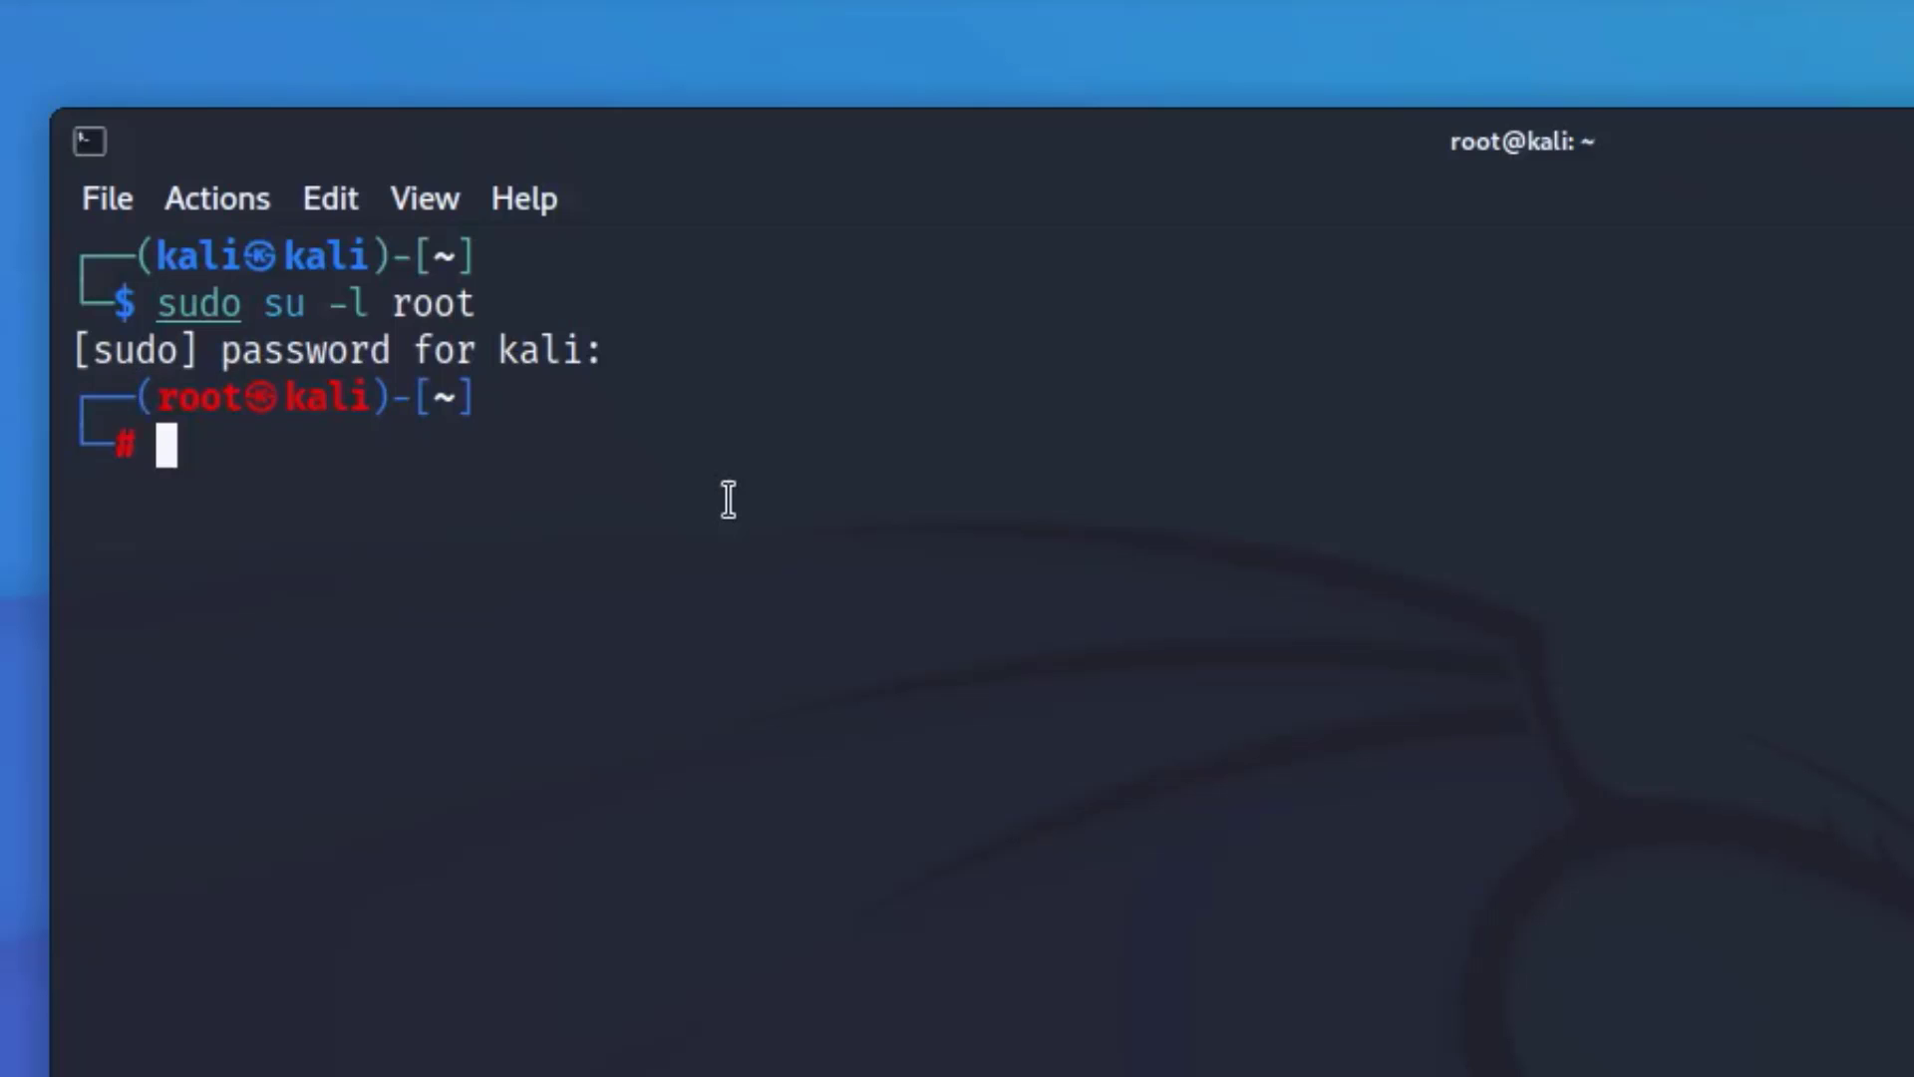
Run passwd root and enter the new root password twice to update it.
{"action": "key", "text": "Return"}
{"action": "type", "text": "pass"}
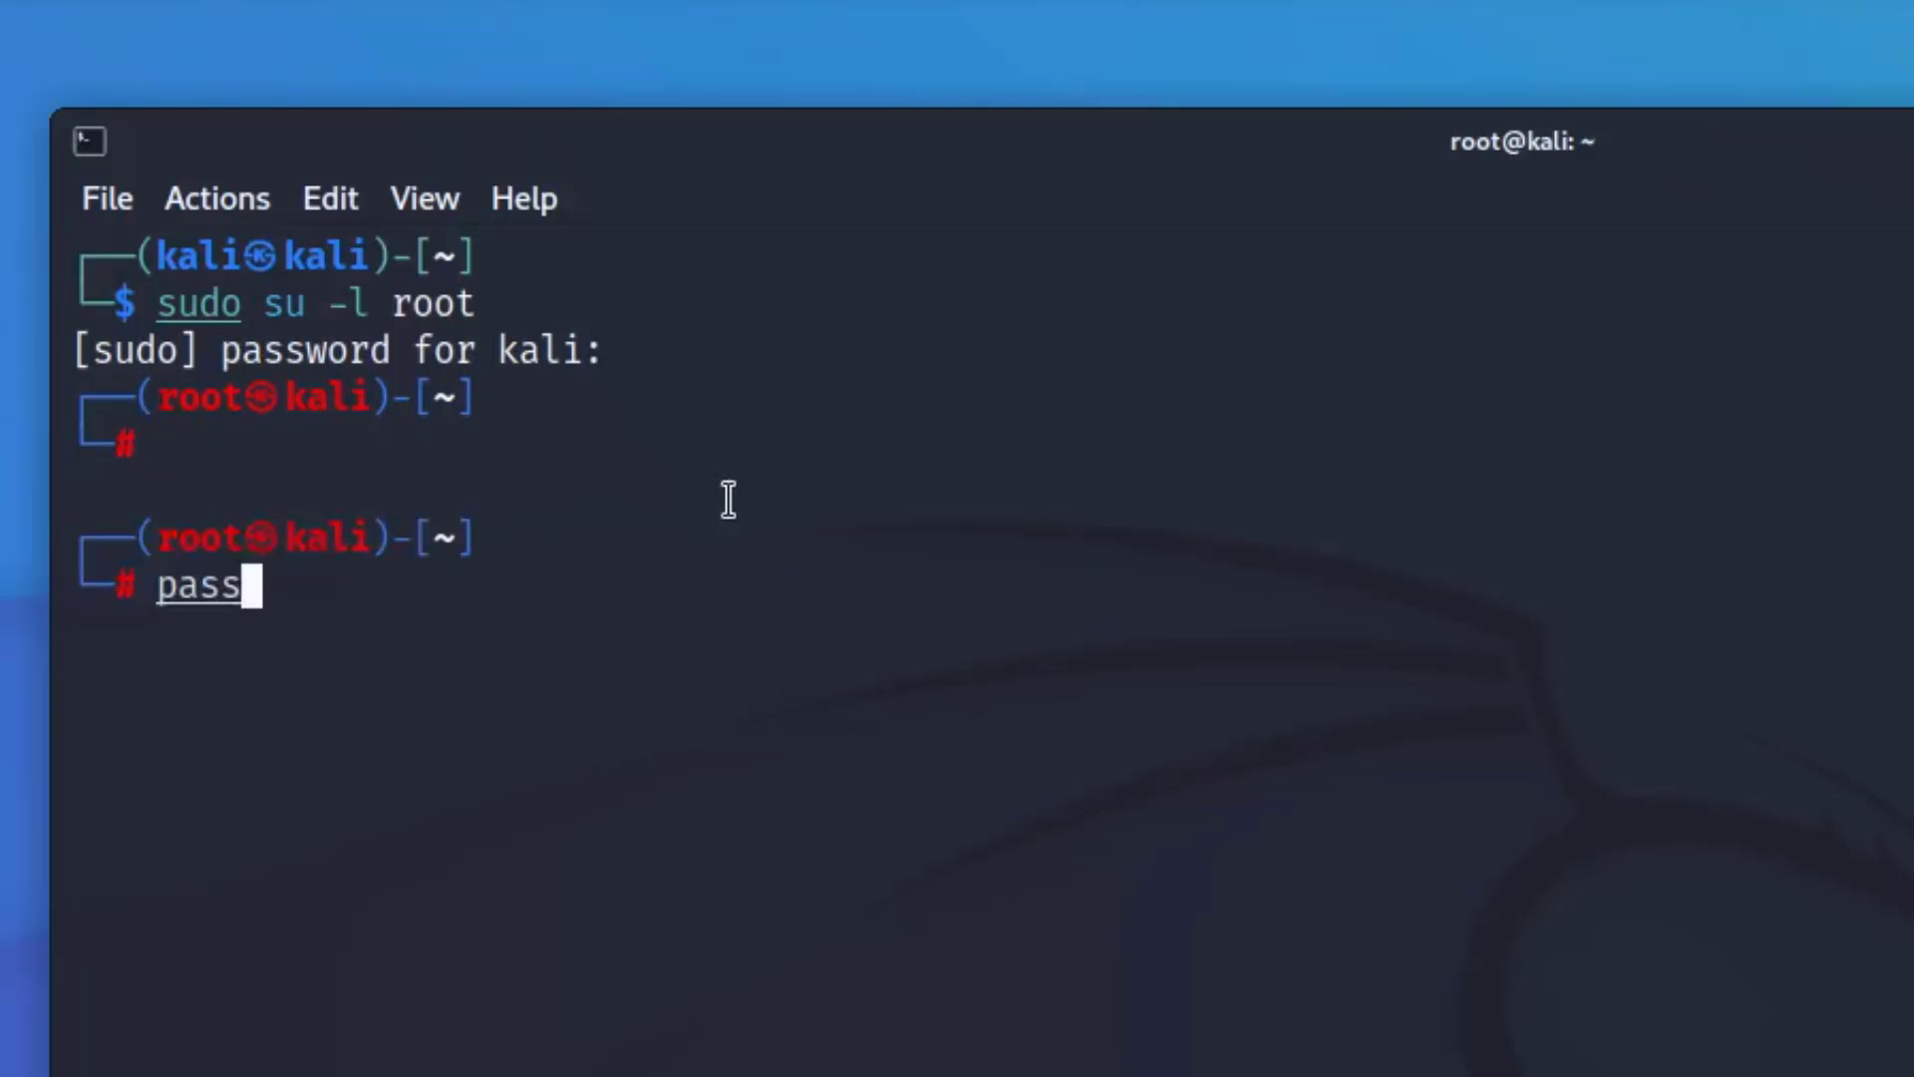
{"action": "type", "text": "wd root"}
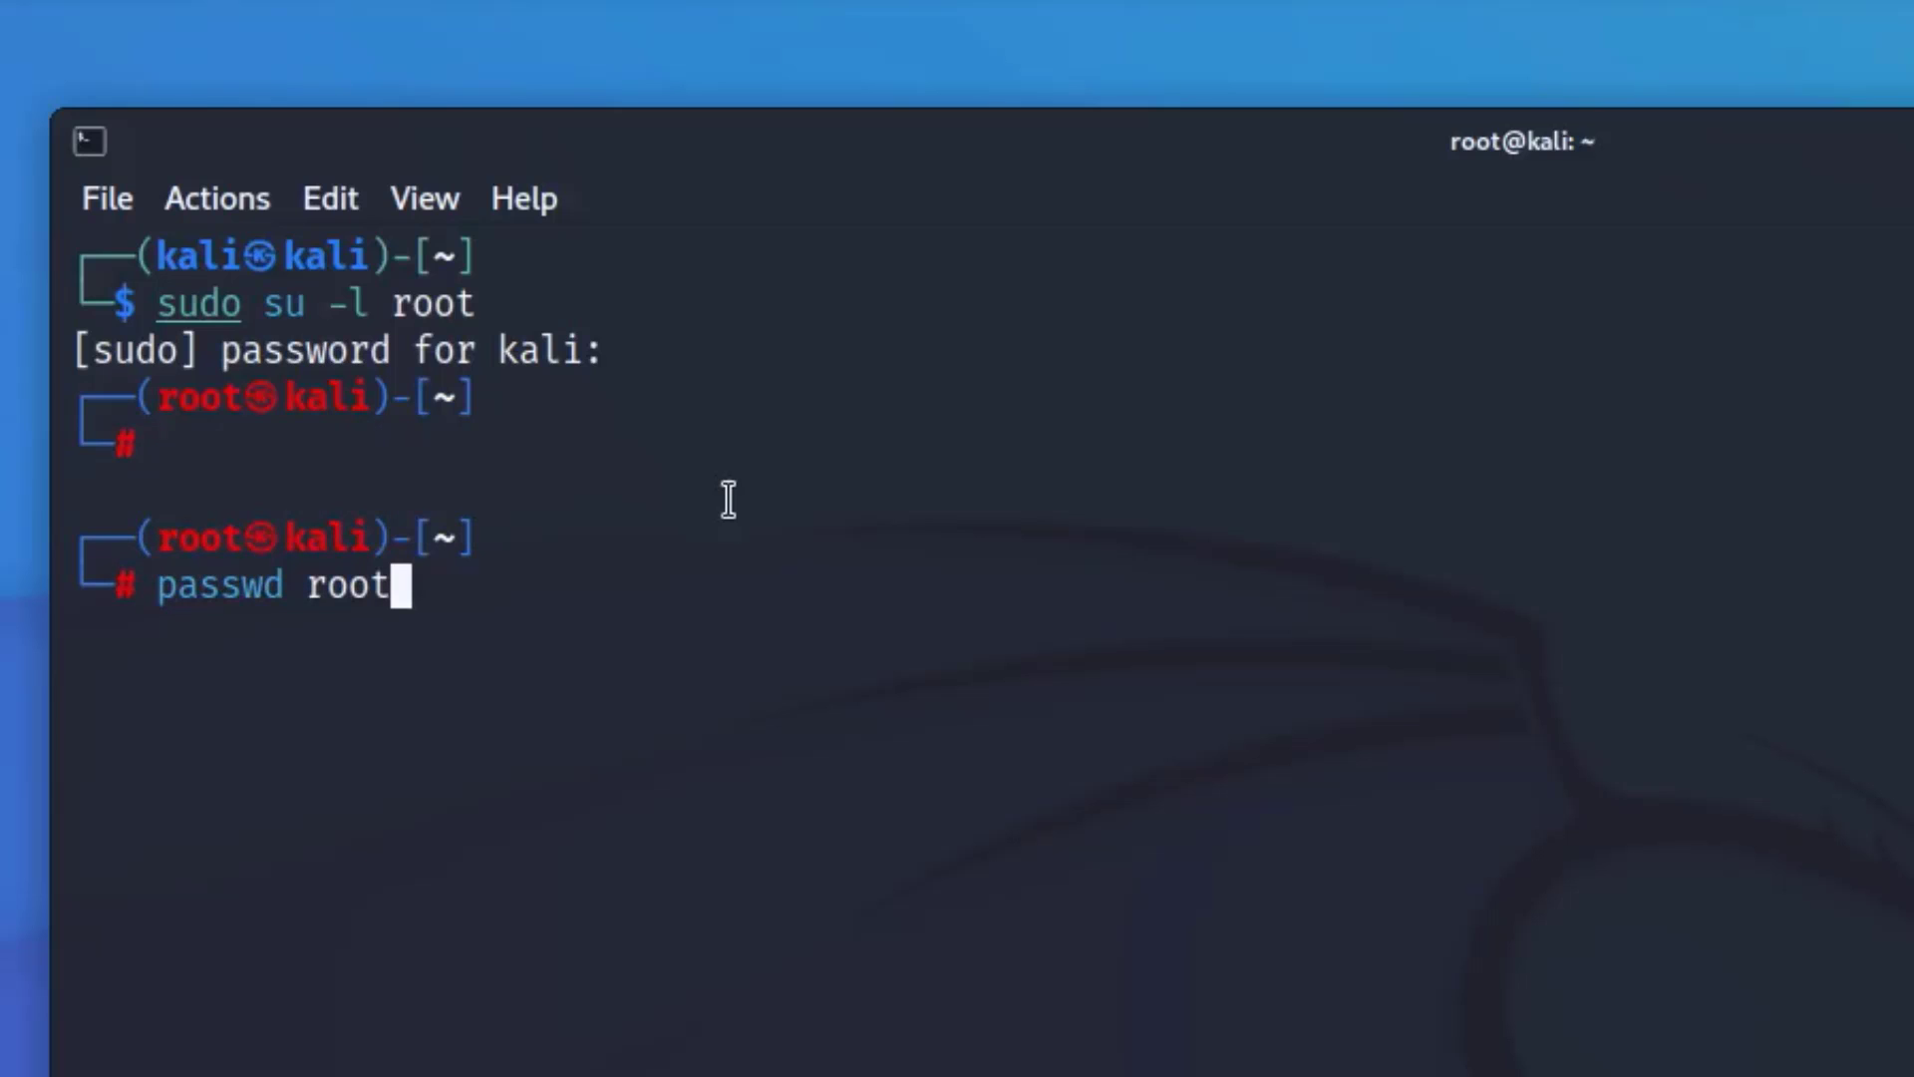
{"action": "key", "text": "Return"}
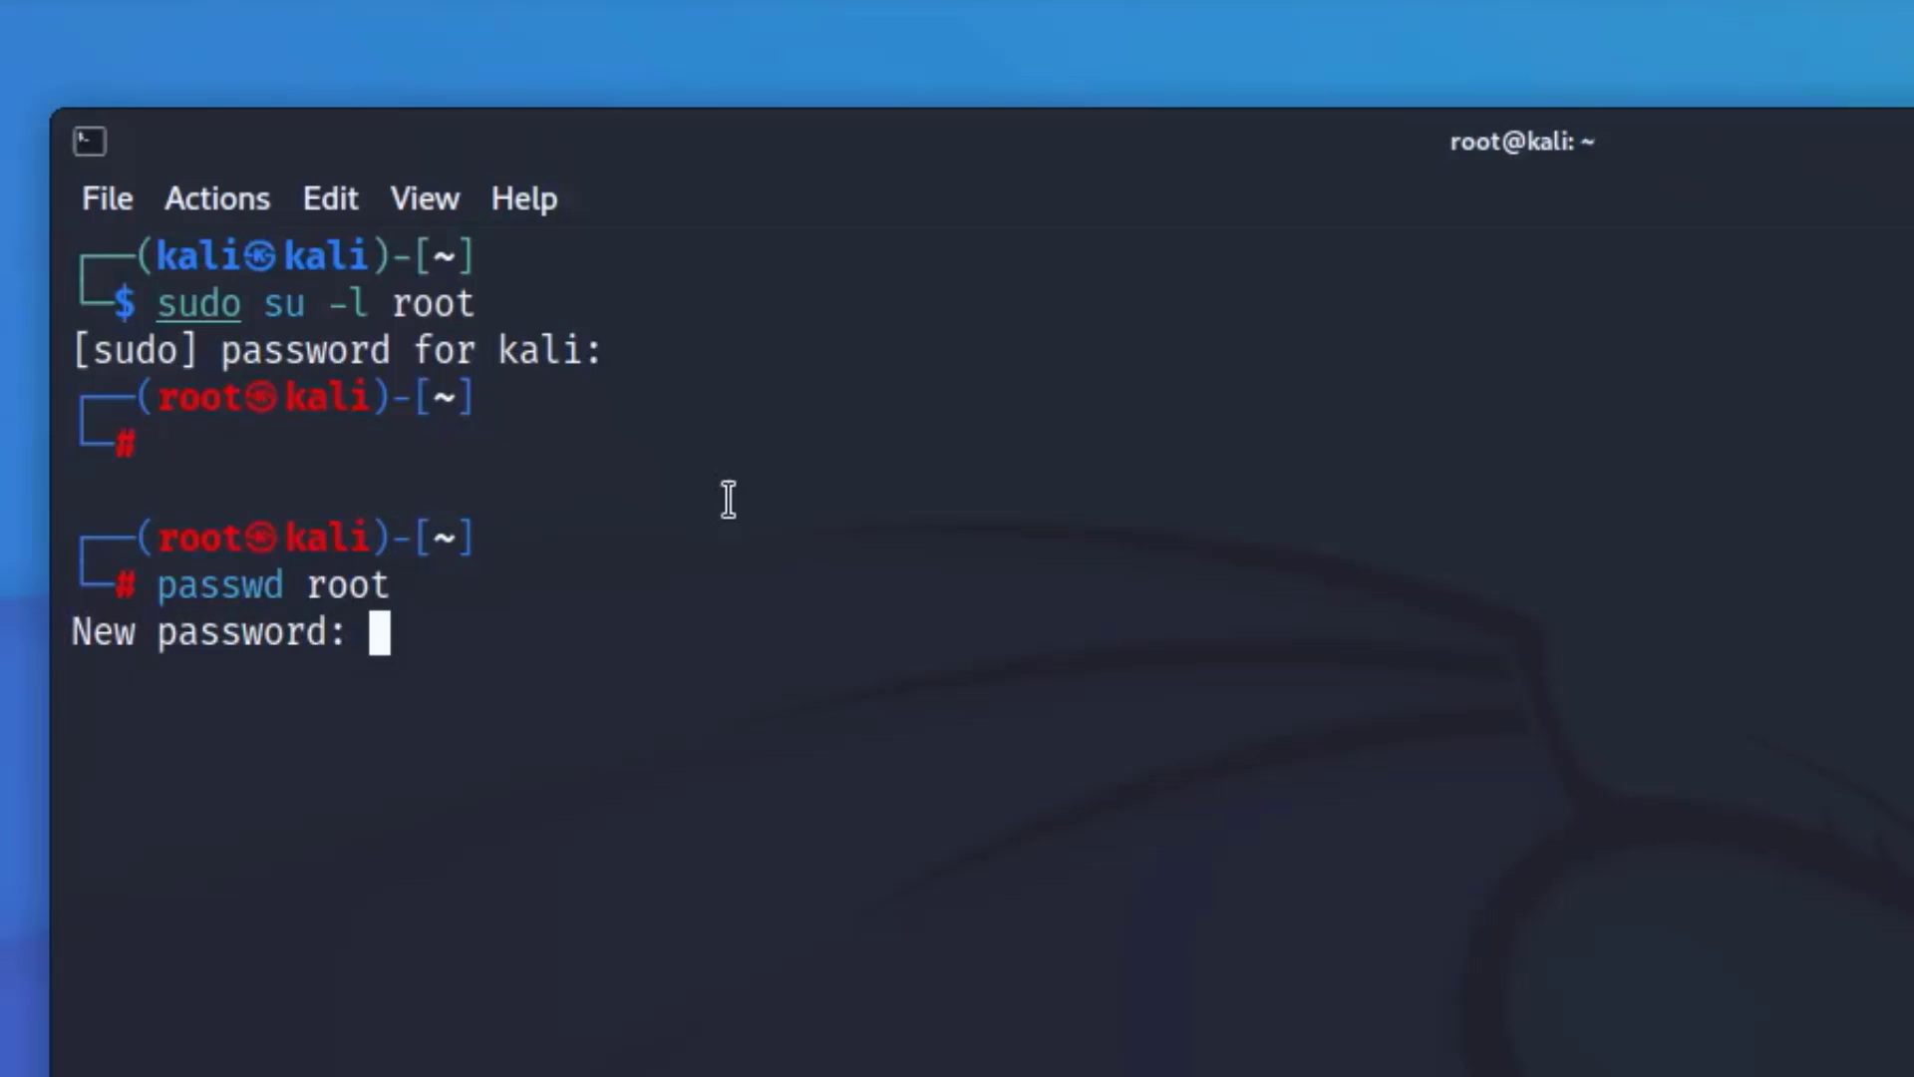
{"action": "key", "text": "Return"}
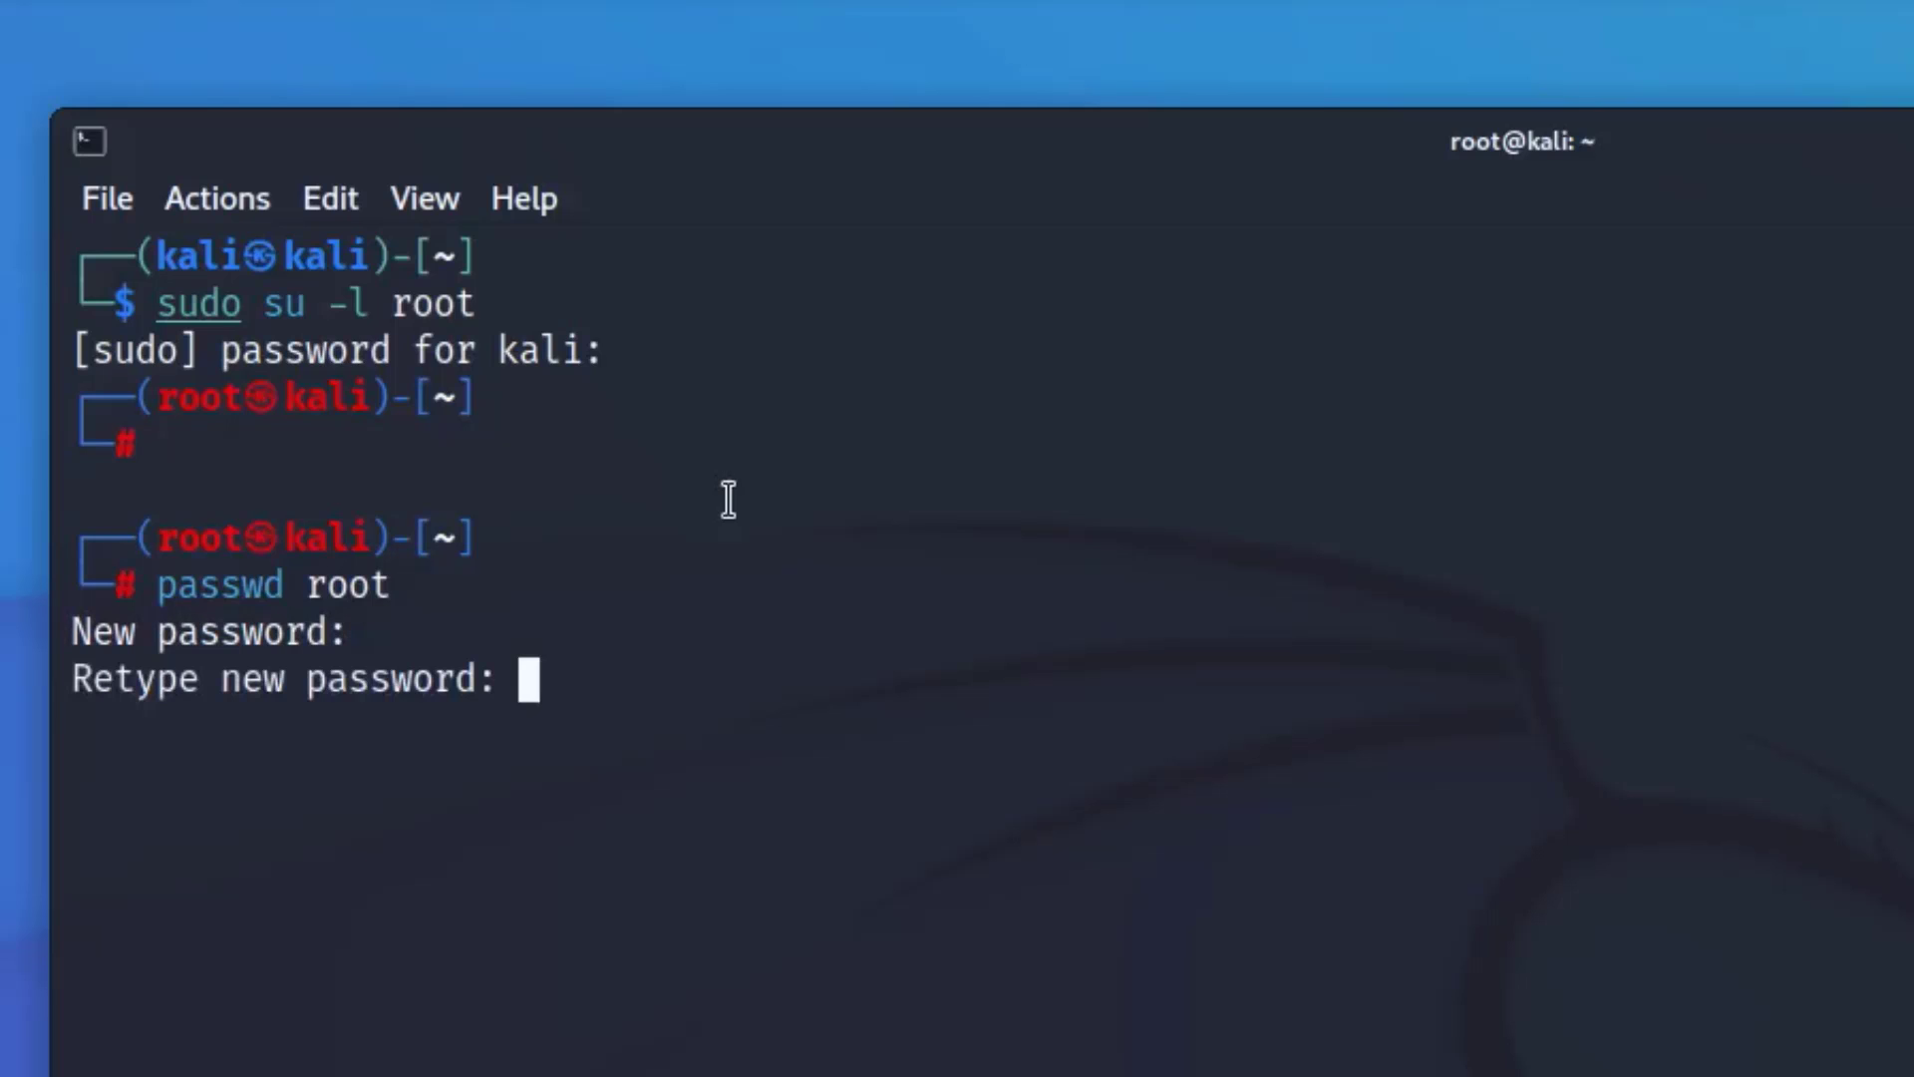
{"action": "key", "text": "Return"}
{"action": "type", "text": "exit"}
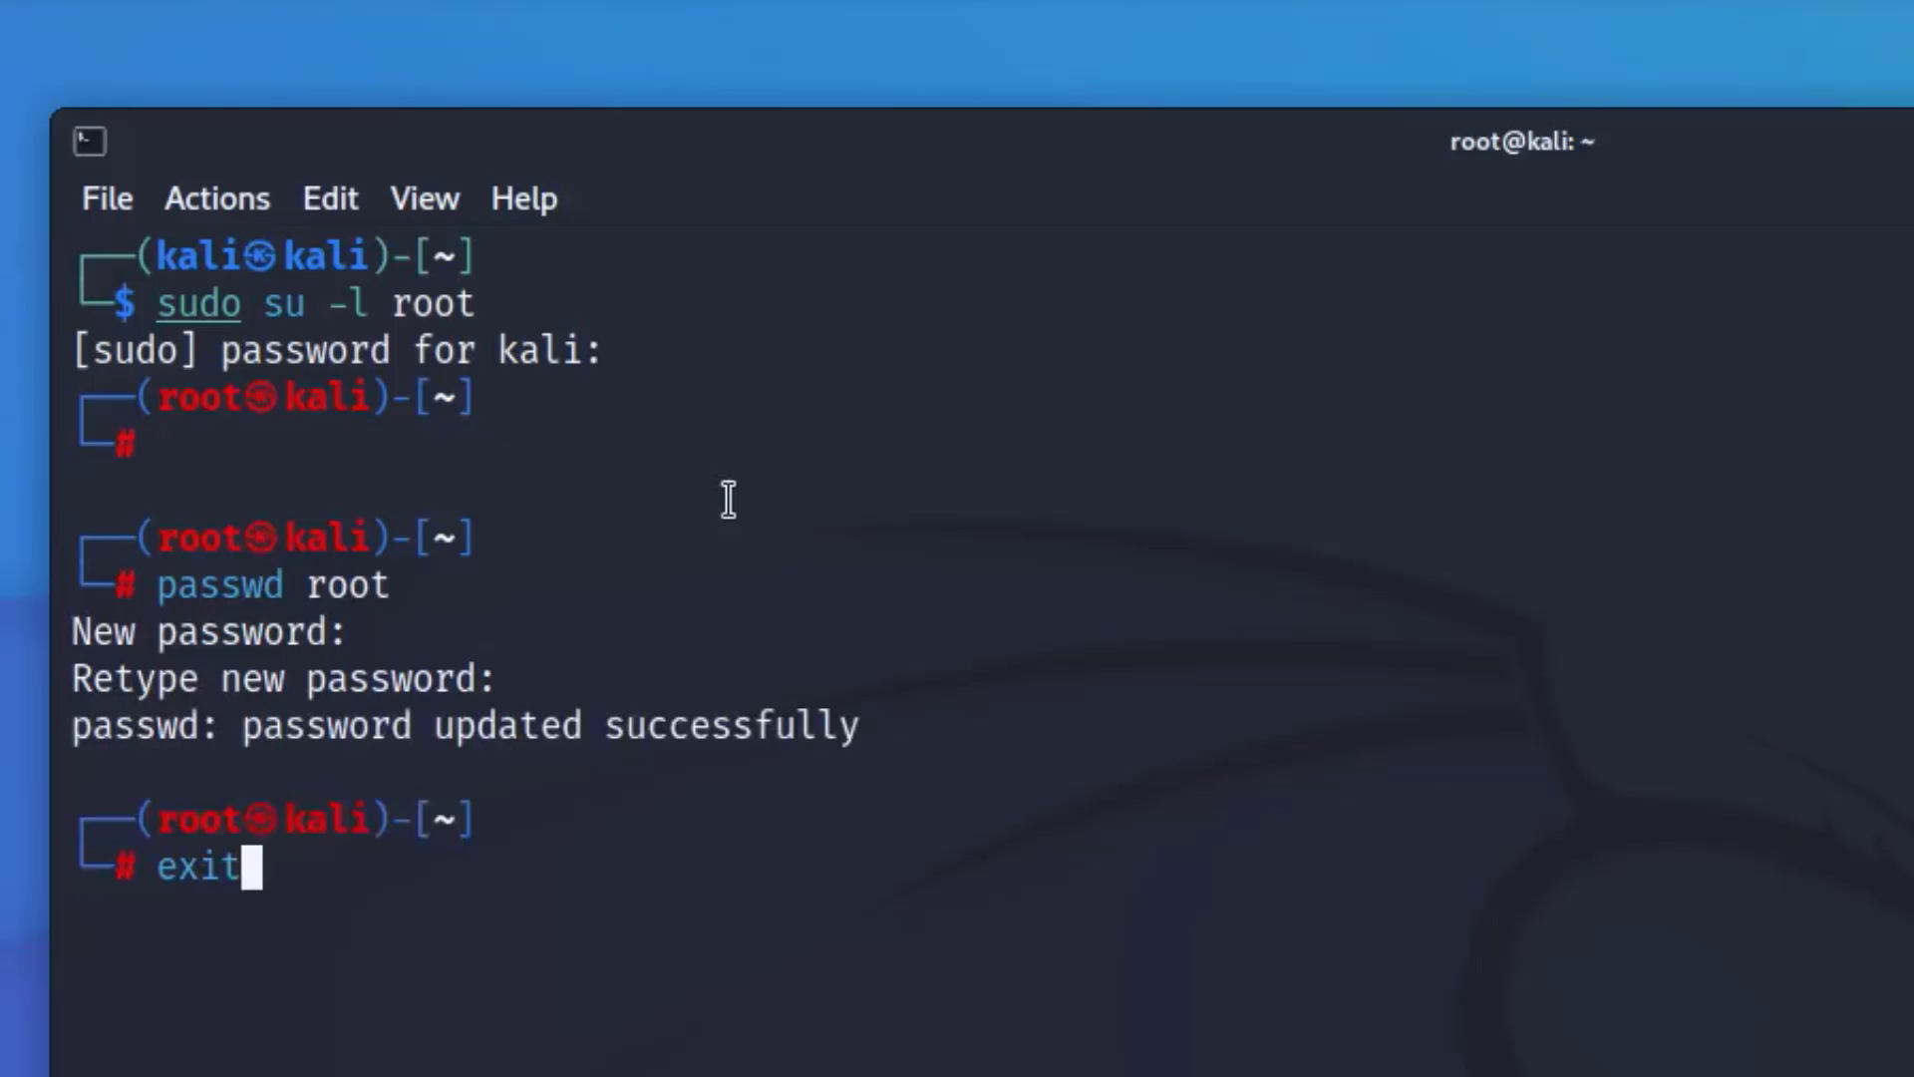
Exit the root shell, then log in via su -l root with the new password.
{"action": "key", "text": "Return"}
{"action": "type", "text": "su -l root"}
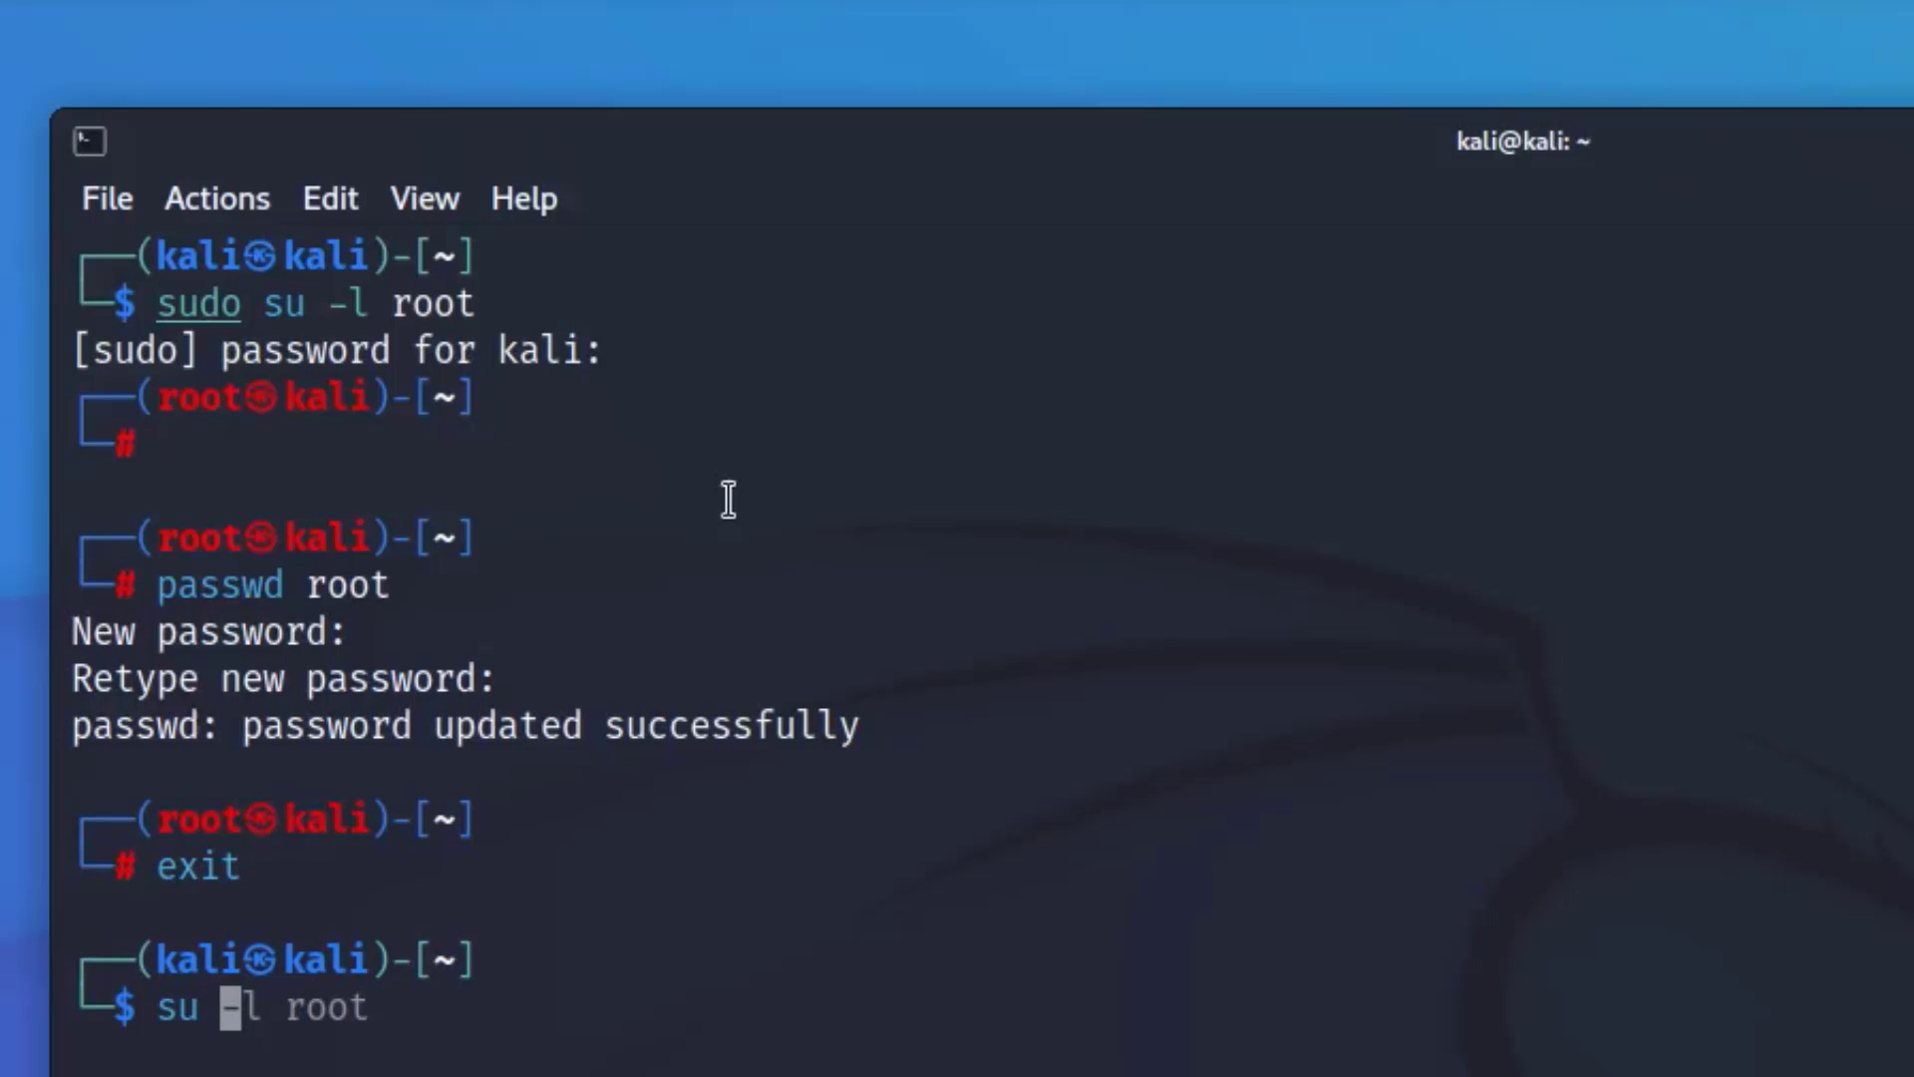
{"action": "key", "text": "Return"}
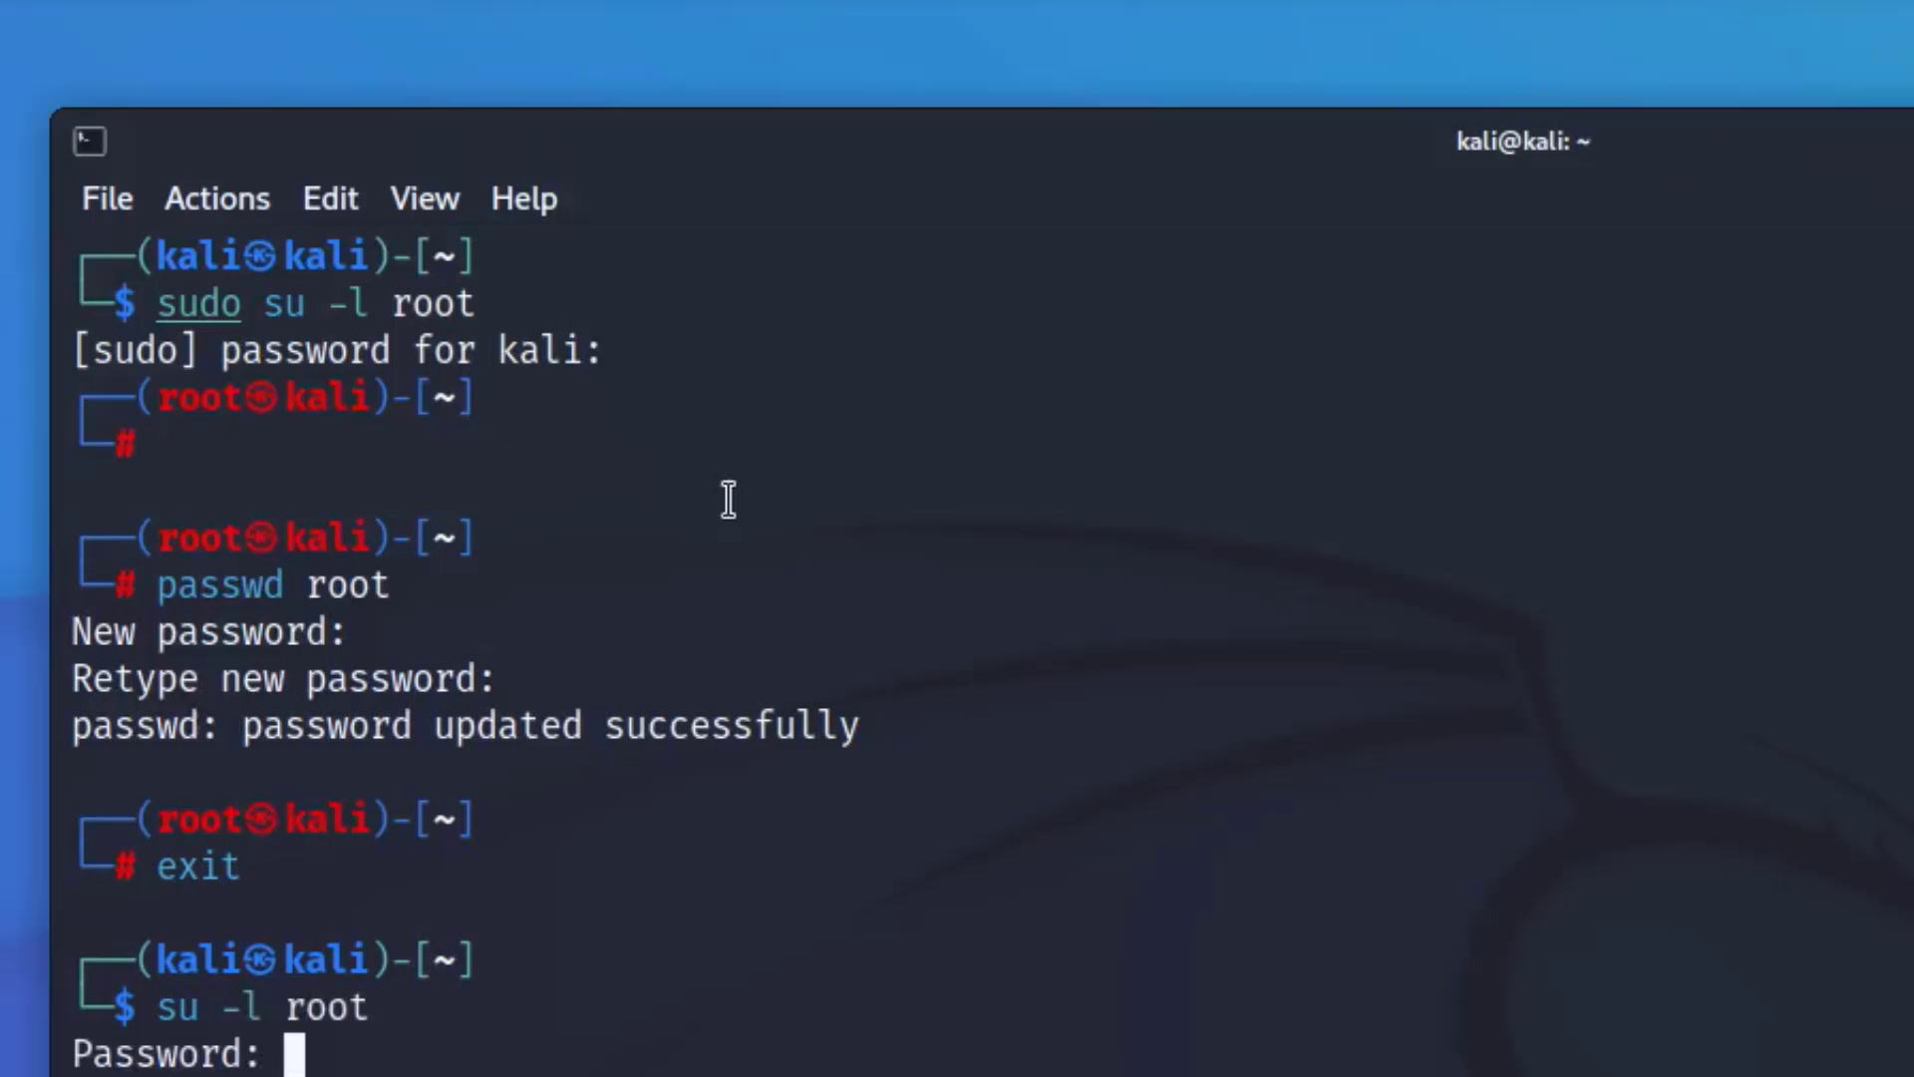
{"action": "key", "text": "Return"}
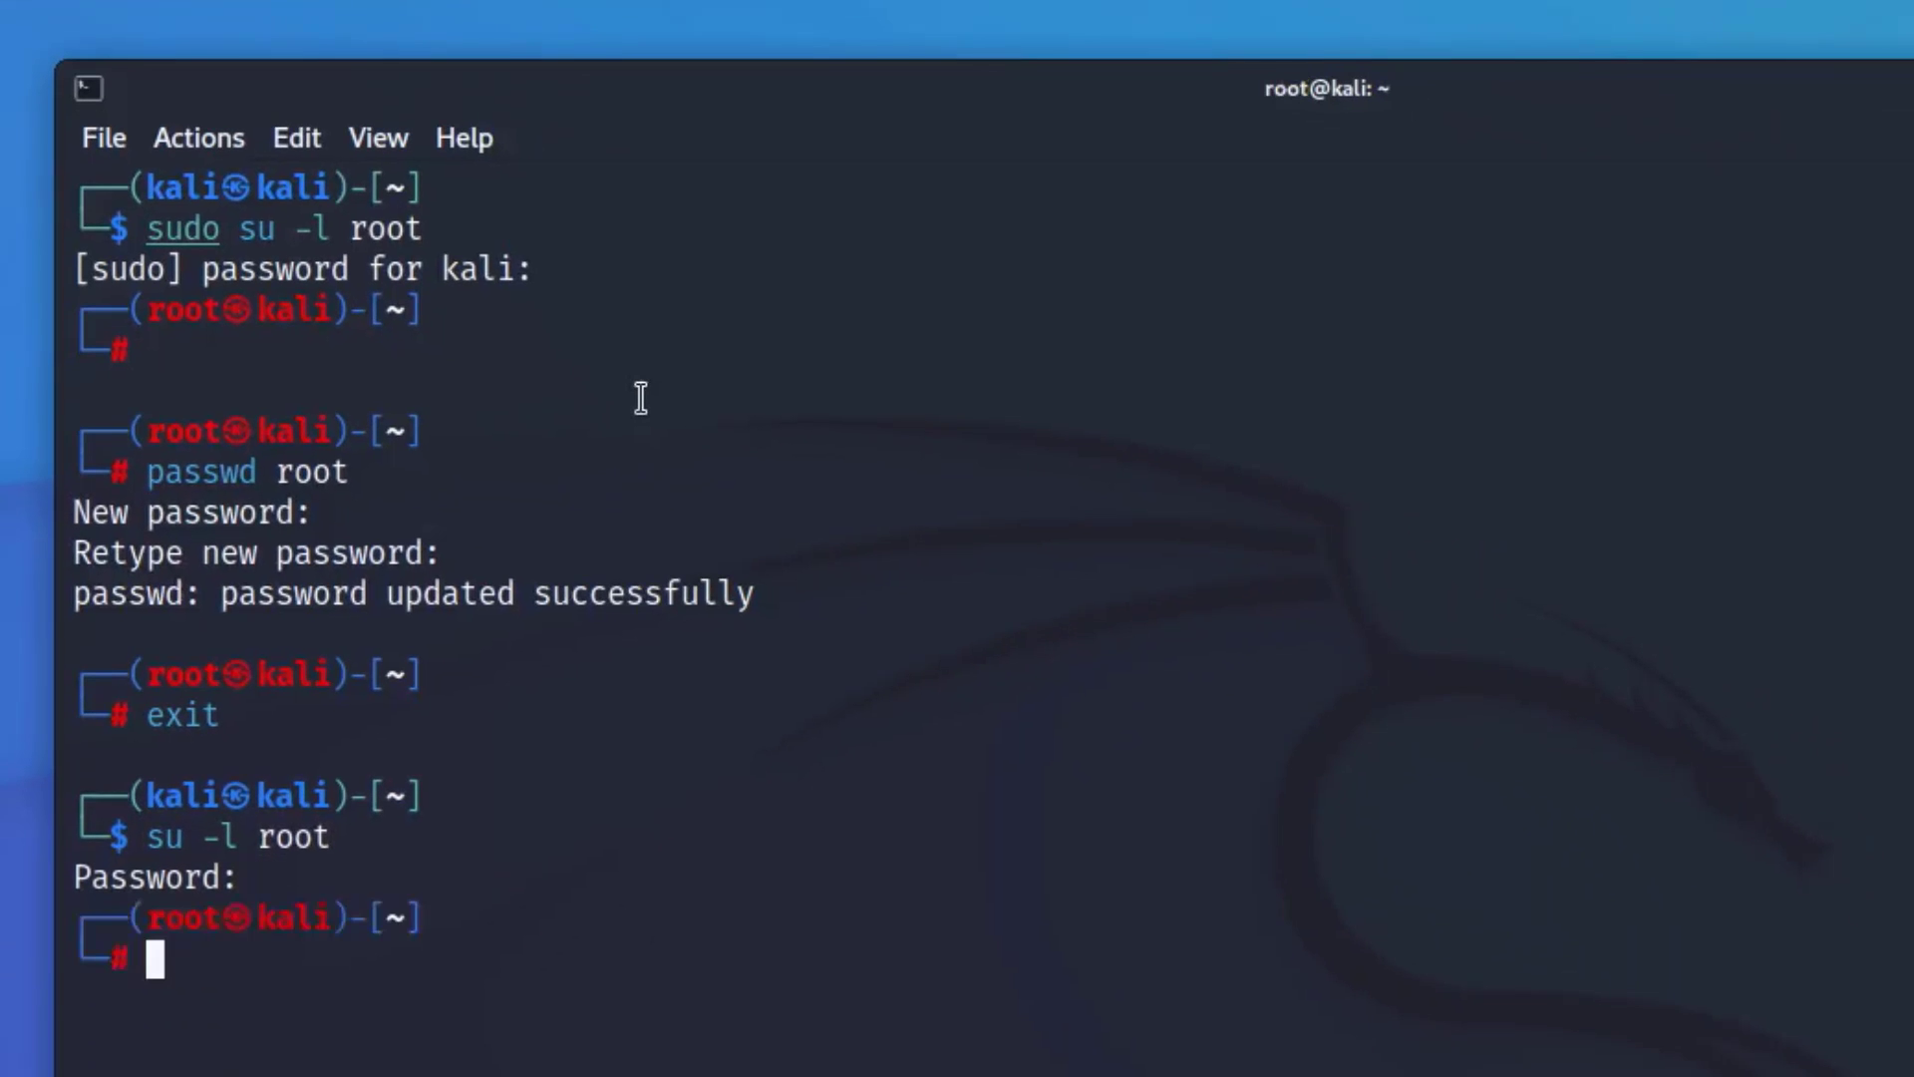